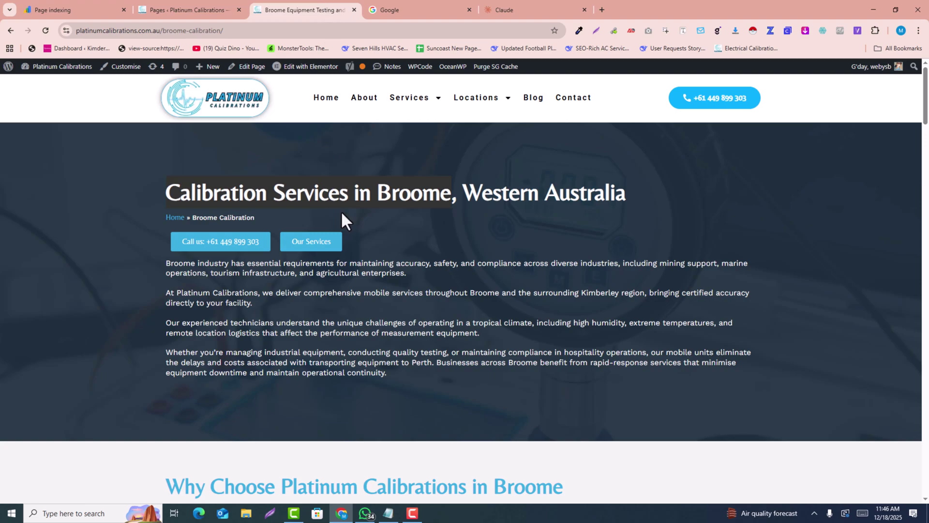
- Search Google for "Calibration Services in Broome", copied from the Broome calibration page's heading
scroll(340, 210, "down", 4)
scroll(341, 211, "up", 4)
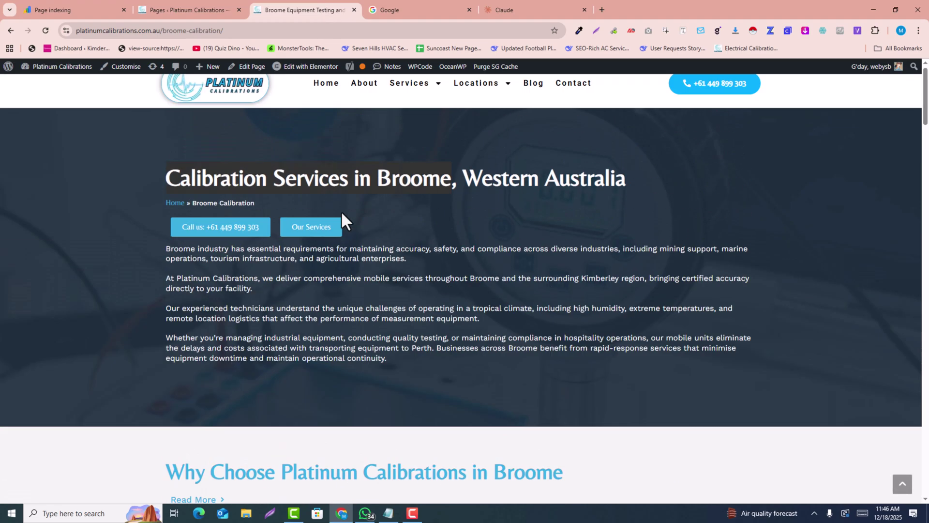
left_click_drag(387, 193, 161, 196)
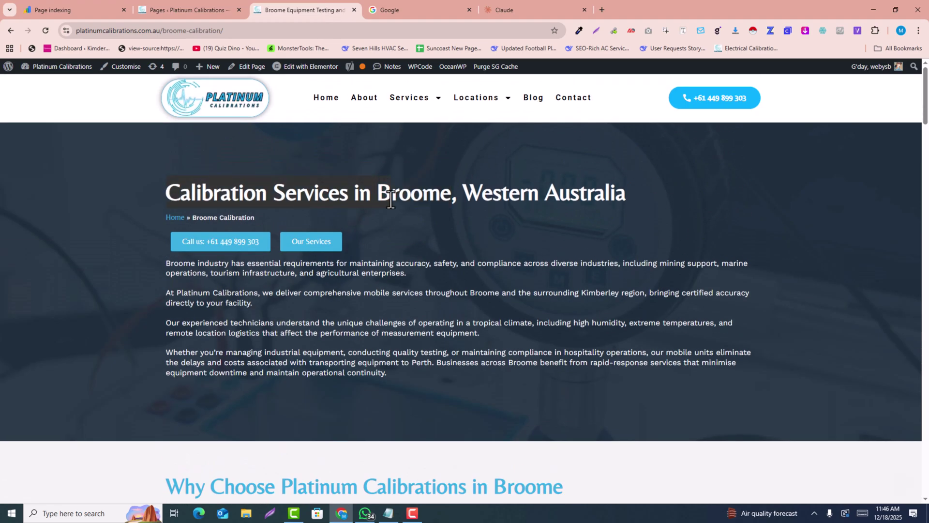
left_click_drag(391, 198, 449, 195)
key("ctrl+c")
left_click(418, 8)
left_click(396, 253)
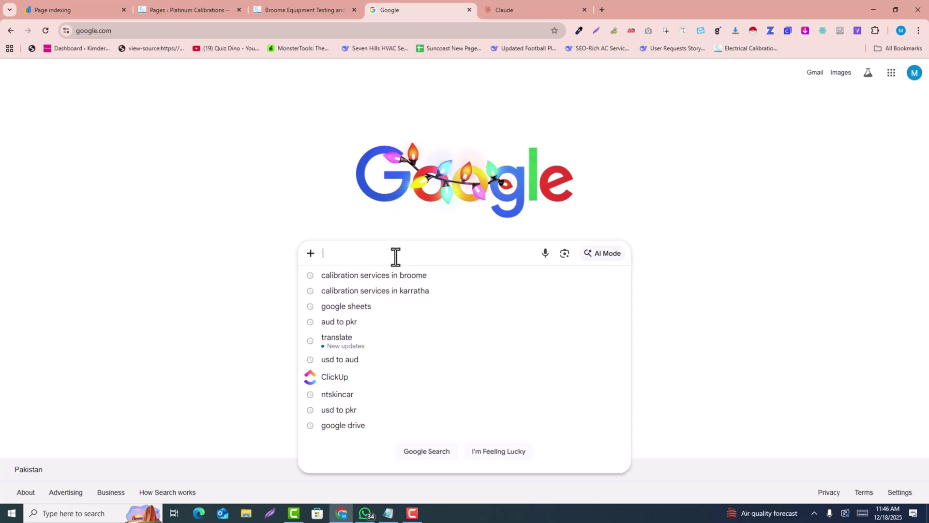
key("ctrl+v")
key("Return")
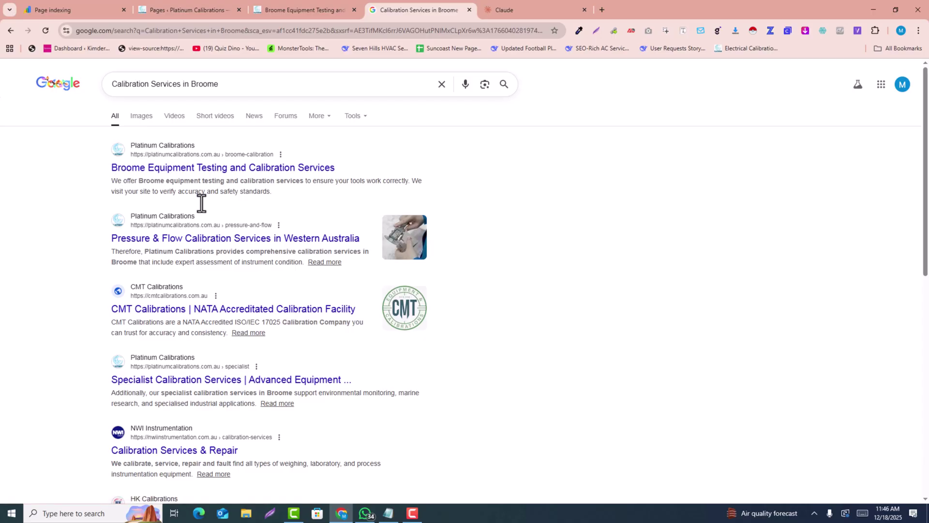
- Visit the Platinum Calibrations site's Broome Calibration and Bunbury Calibration location pages
key("alt+Tab")
mouse_move(410, 104)
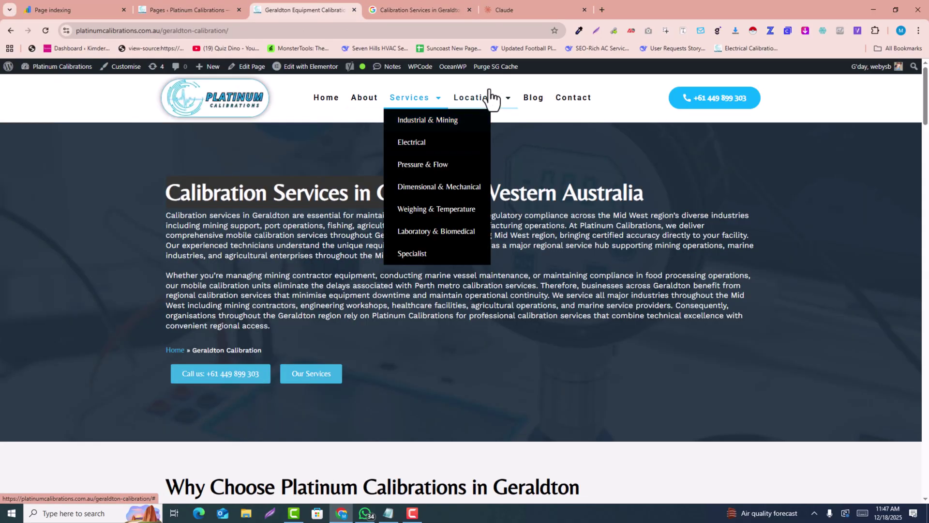
mouse_move(479, 104)
left_click(489, 127)
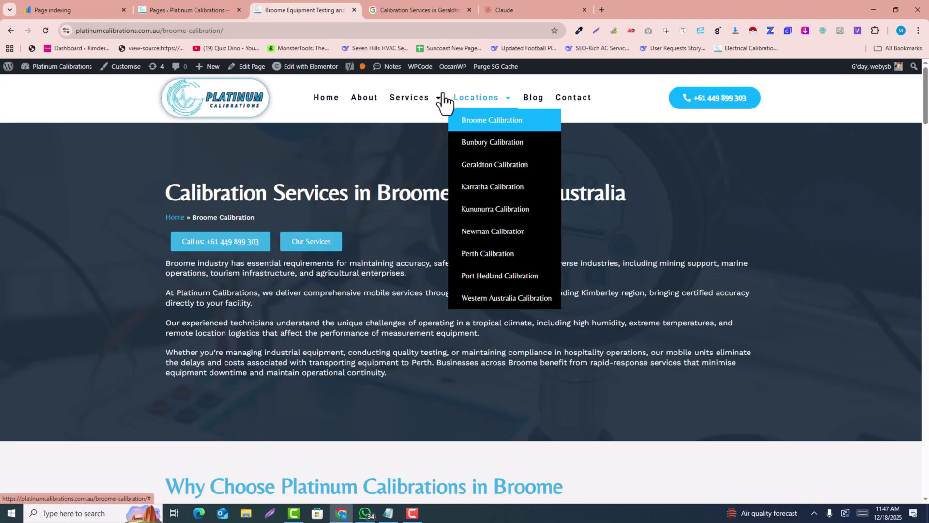
mouse_move(474, 102)
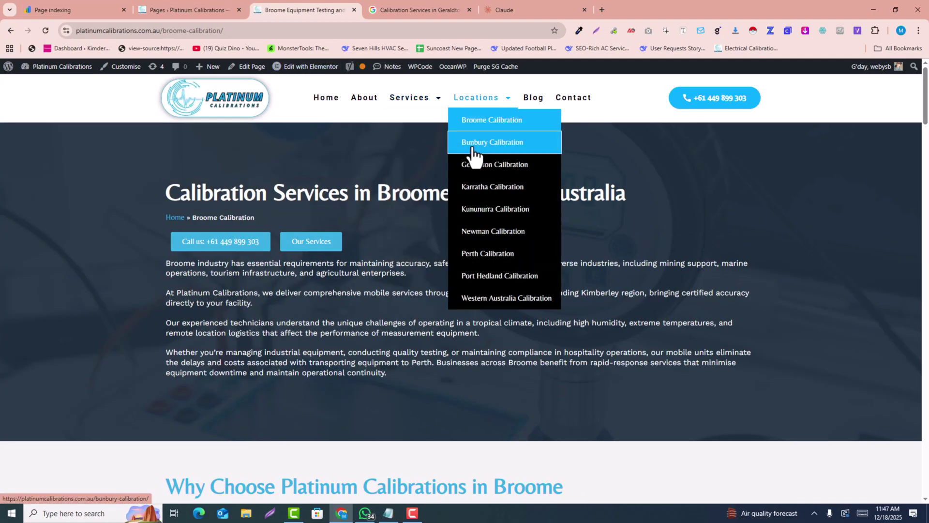
left_click(474, 142)
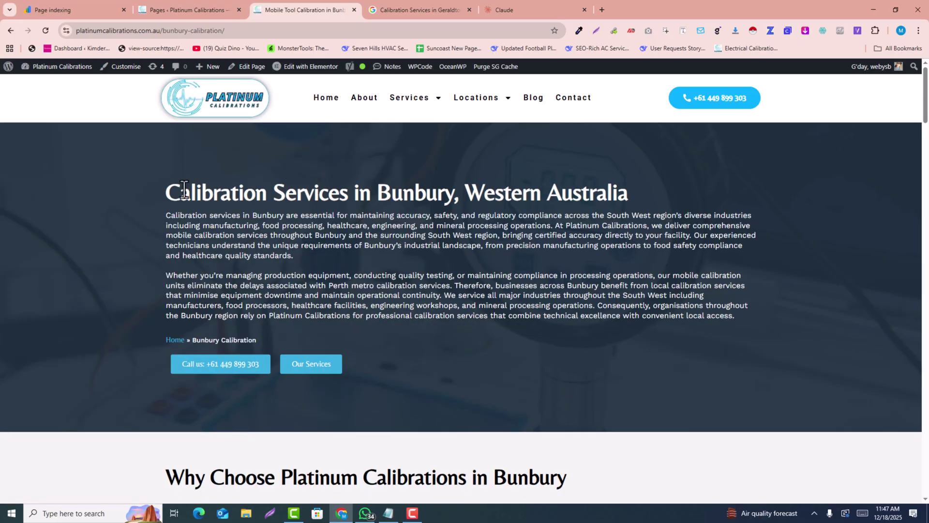
- Search Google for "Calibration Services in Bunbury", copied from the Bunbury page's heading, and examine the organic results
left_click_drag(435, 193, 452, 191)
key("ctrl+c")
left_click(441, 6)
triple_click(226, 91)
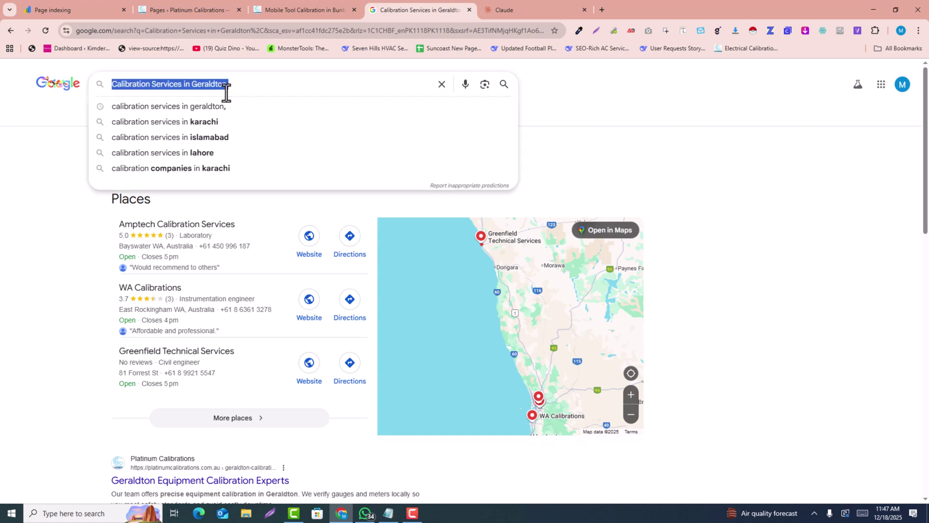
key("ctrl+v")
key("Return")
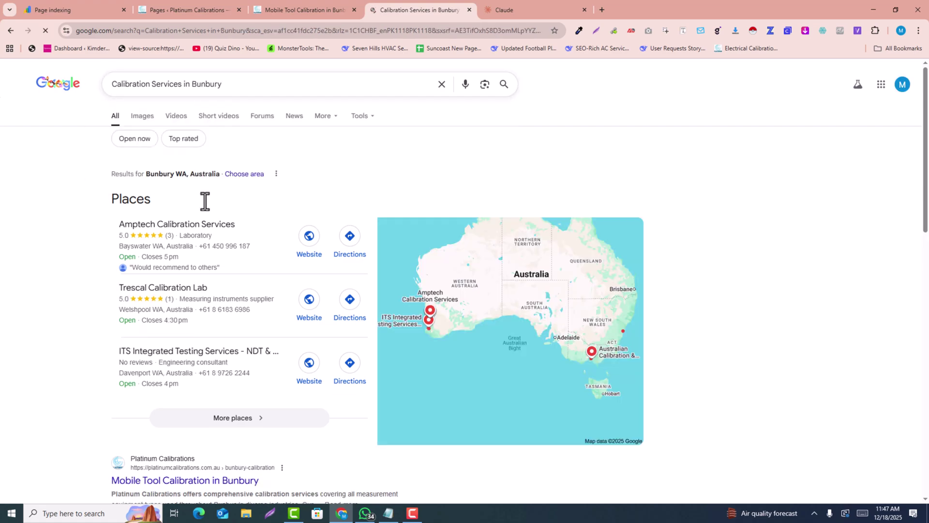
scroll(199, 280, "down", 3)
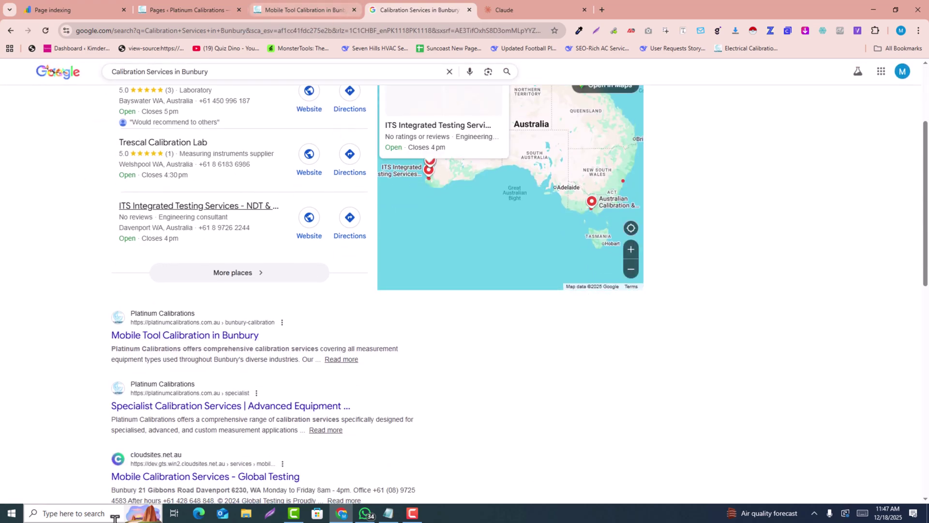
- Open the site's Geraldton Calibration location page and select "Calibration Services in Geraldton" in its main heading
left_click(342, 8)
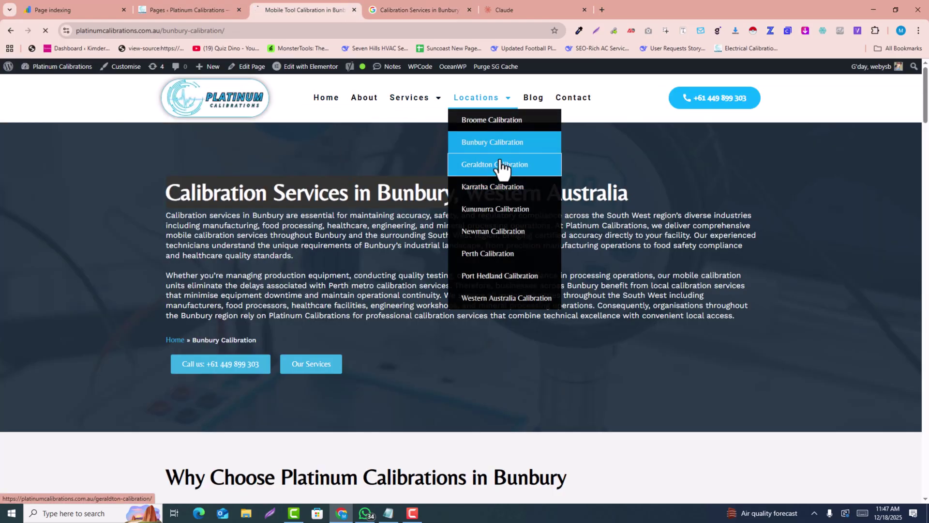
left_click(501, 164)
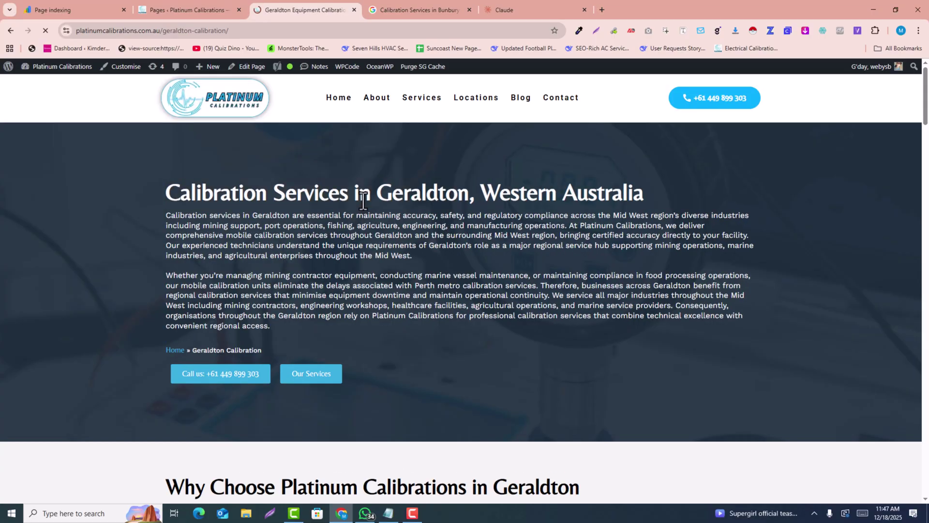
left_click_drag(168, 193, 474, 193)
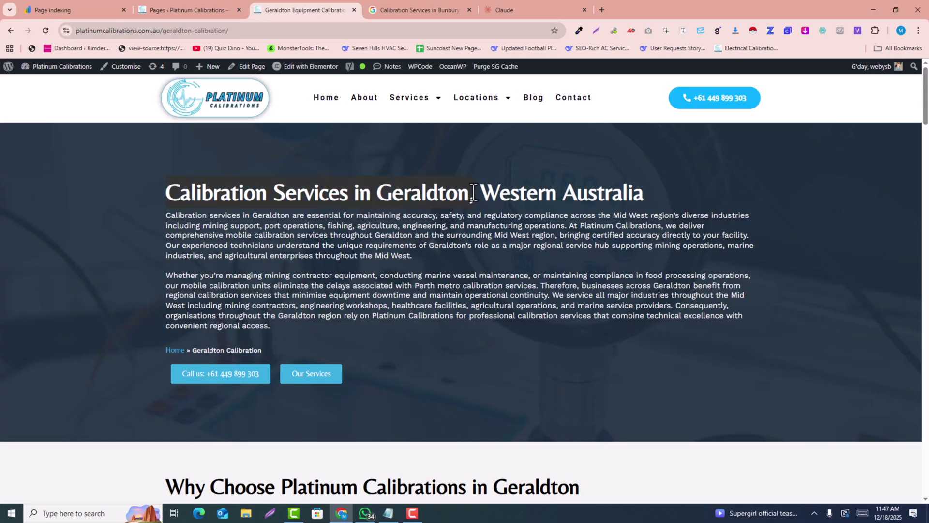
- Search Google for "Calibration Services in Geraldton" in place of the Bunbury query and examine the places and organic results
left_click(417, 4)
scroll(219, 261, "up", 3)
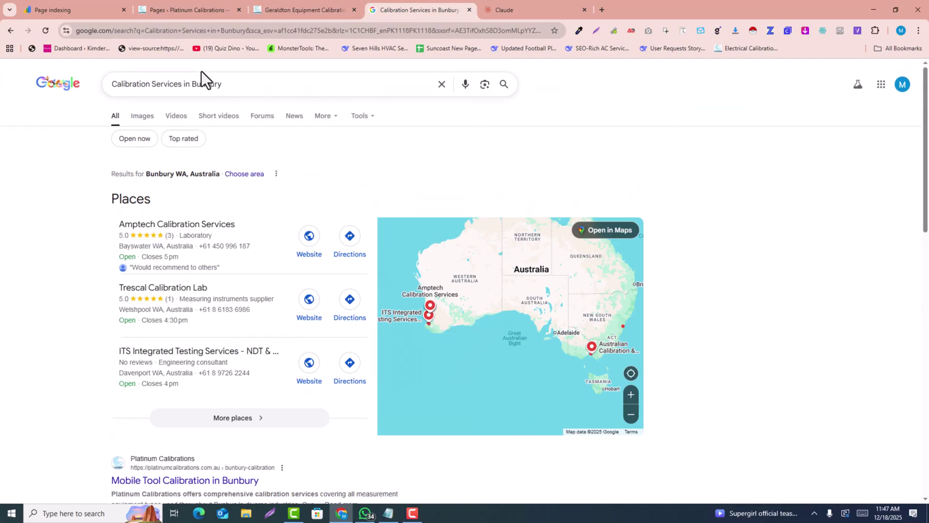
left_click(202, 83)
key("ctrl+a")
key("ctrl+v")
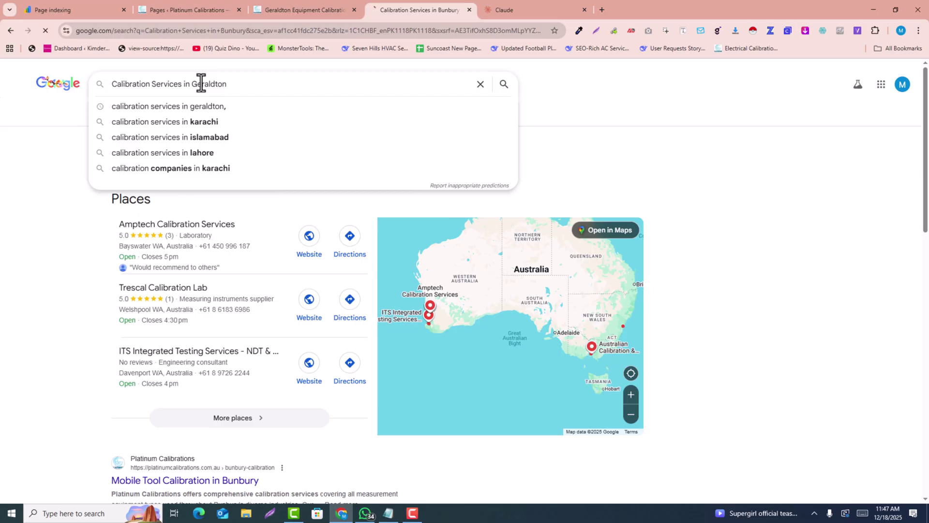
key("Return")
scroll(249, 315, "down", 2)
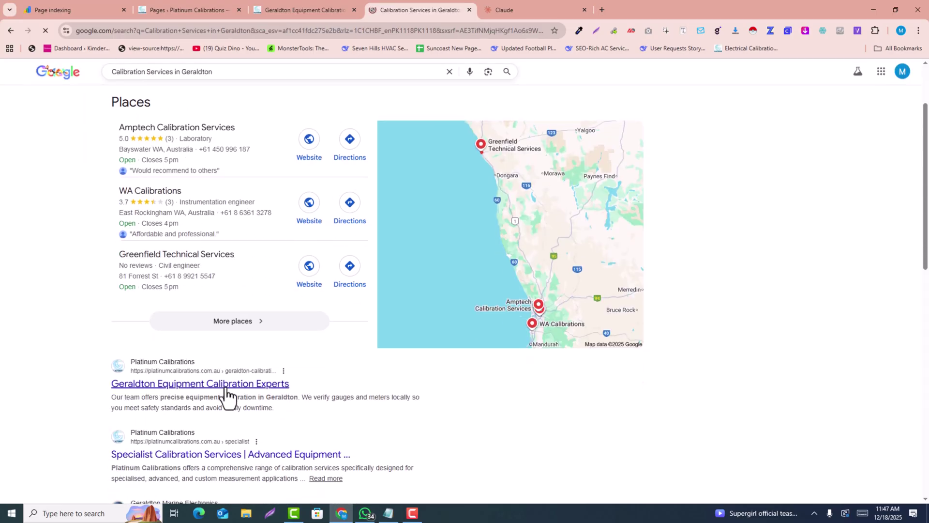
scroll(321, 380, "down", 2)
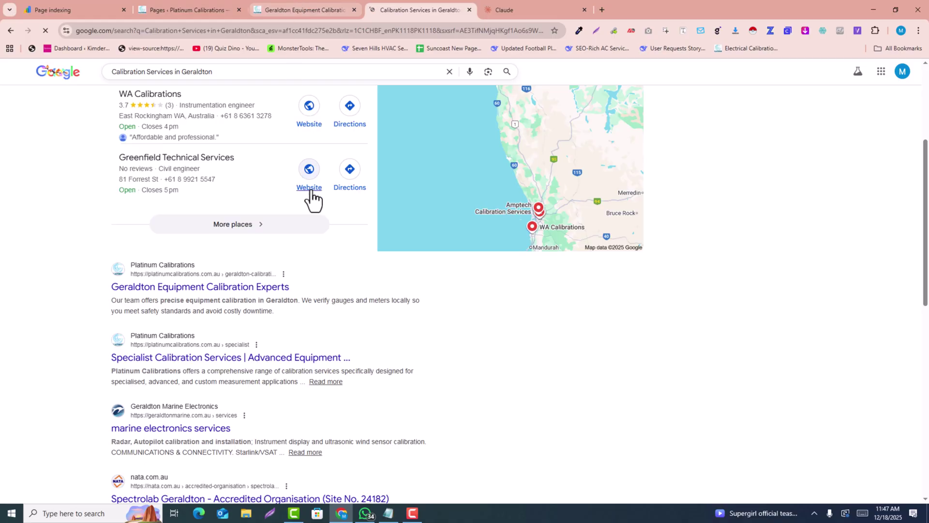
scroll(311, 203, "up", 4)
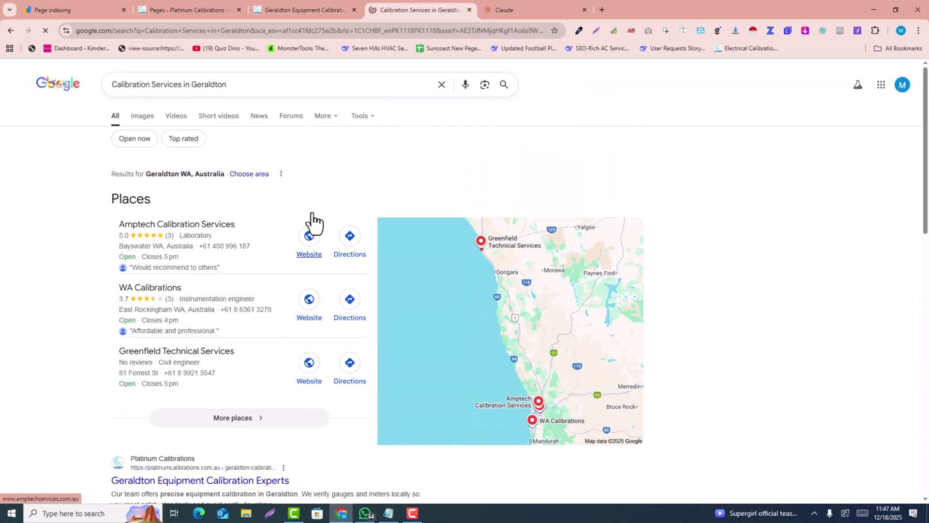
- Review the Geraldton Calibration page's Yoast SEO indicator, heading and content sections
left_click(329, 7)
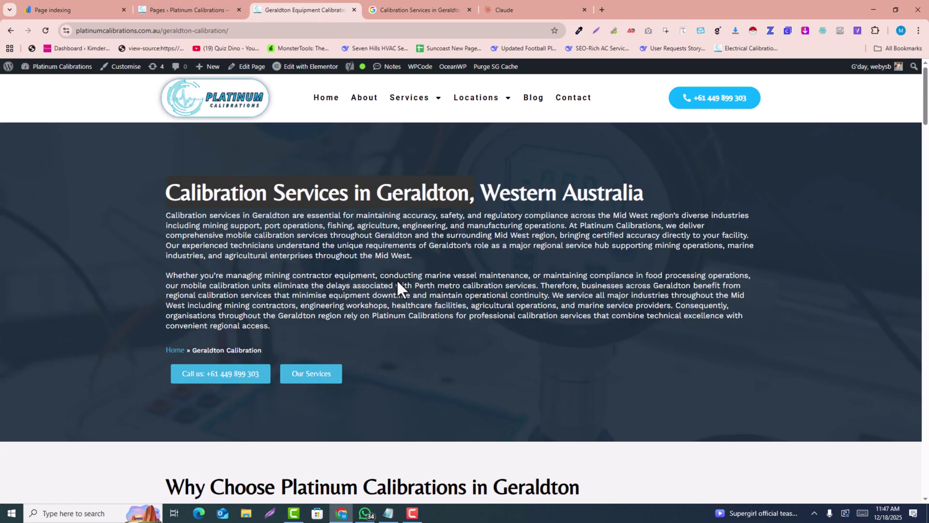
left_click(426, 6)
left_click(338, 10)
mouse_move(350, 68)
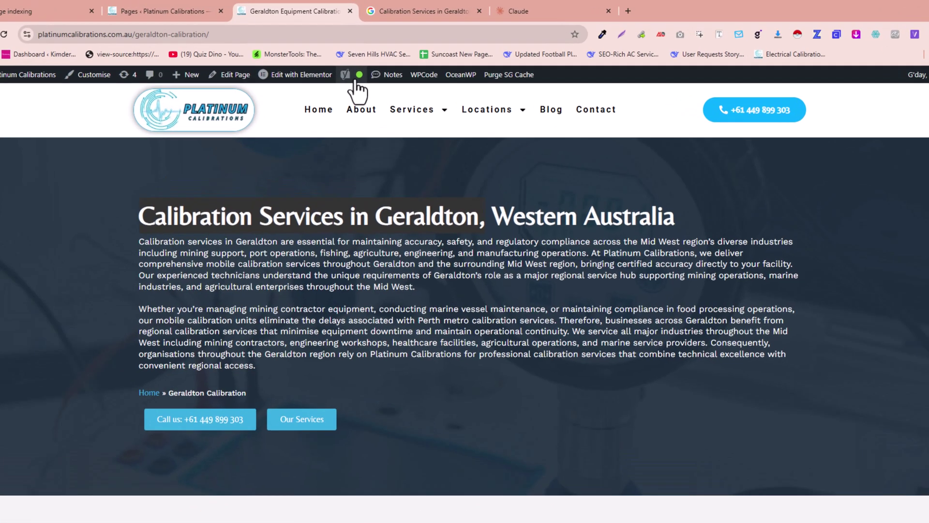
mouse_move(351, 69)
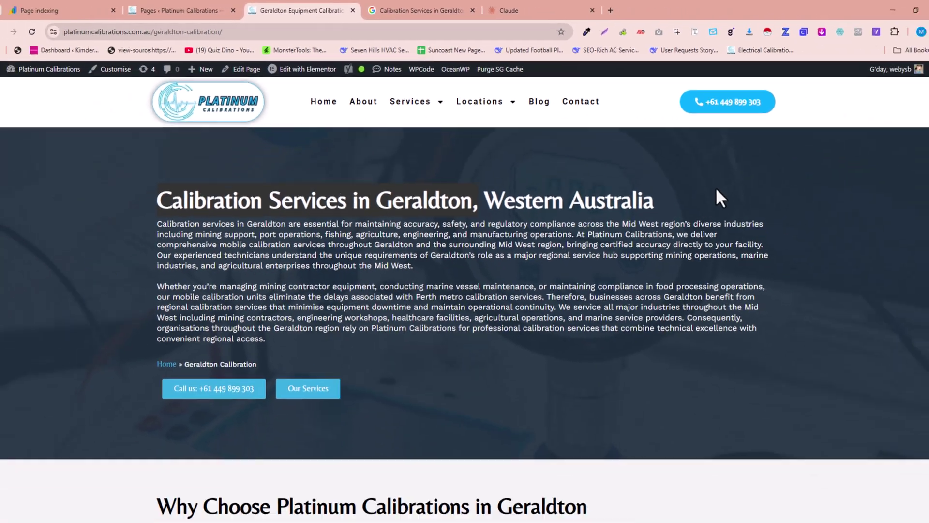
scroll(928, 387, "down", 3)
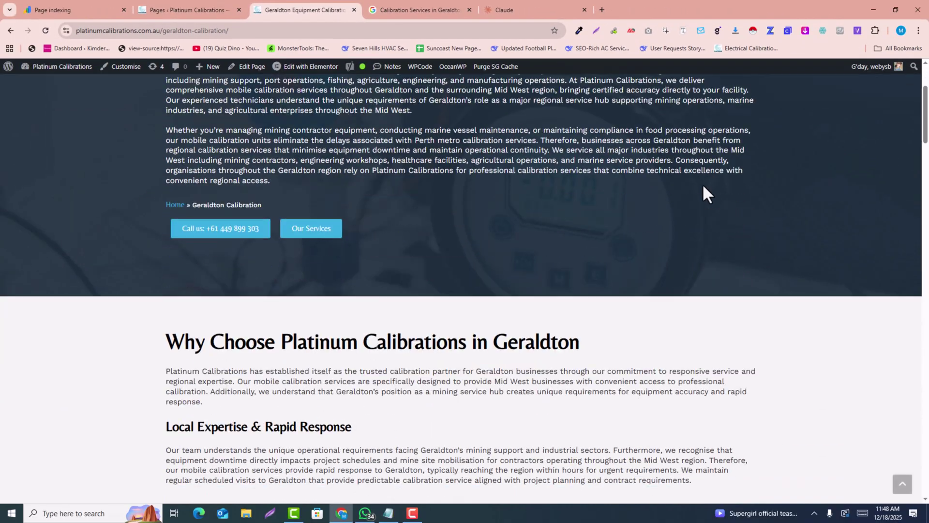
scroll(659, 262, "down", 4)
scroll(660, 261, "up", 7)
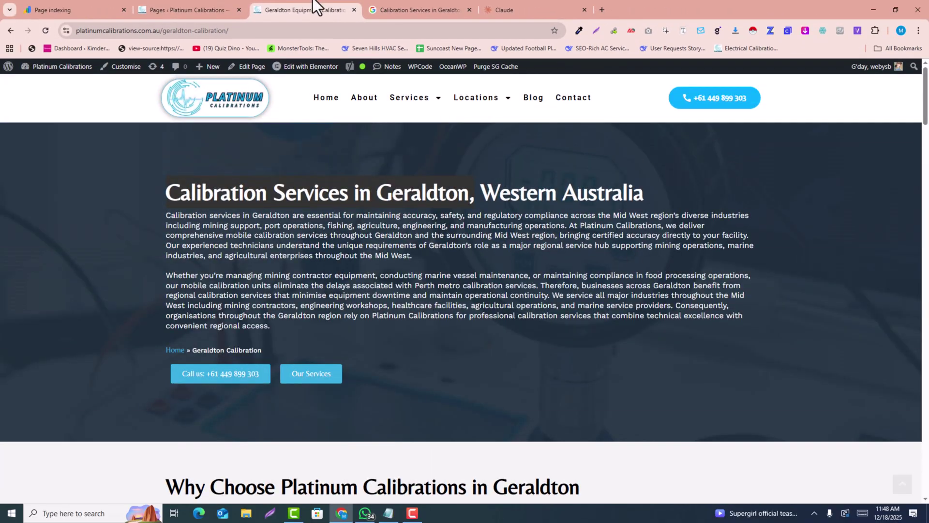
- Move the Claude tab directly beside the Geraldton page's tab and view the site's list of services
left_click_drag(485, 2, 396, 3)
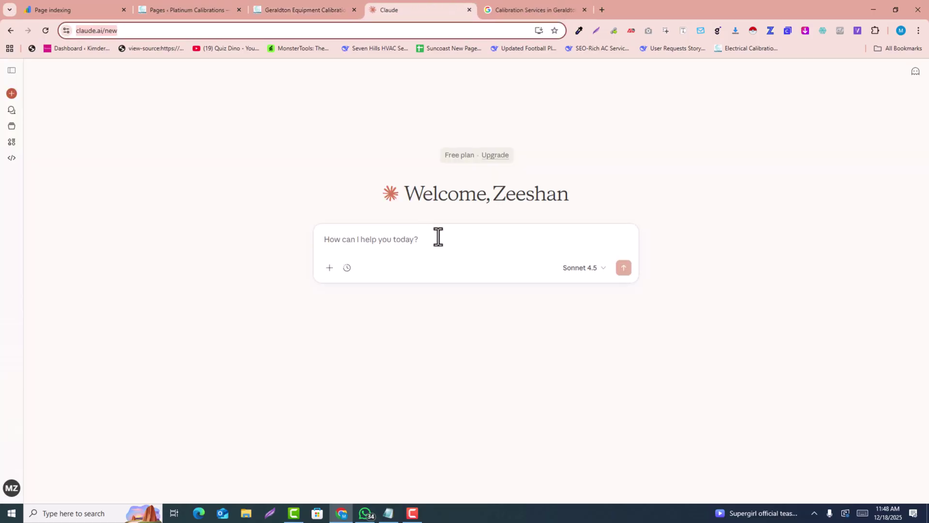
left_click(184, 9)
left_click(295, 7)
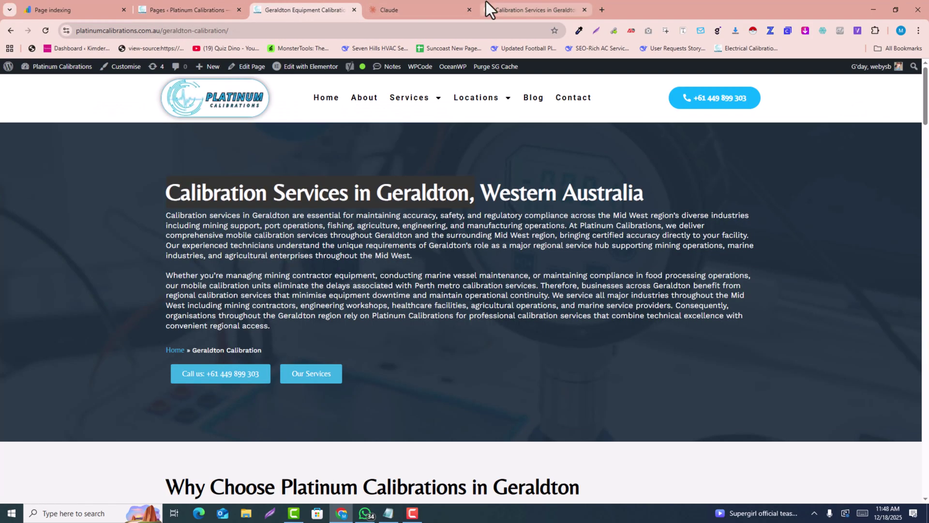
mouse_move(423, 107)
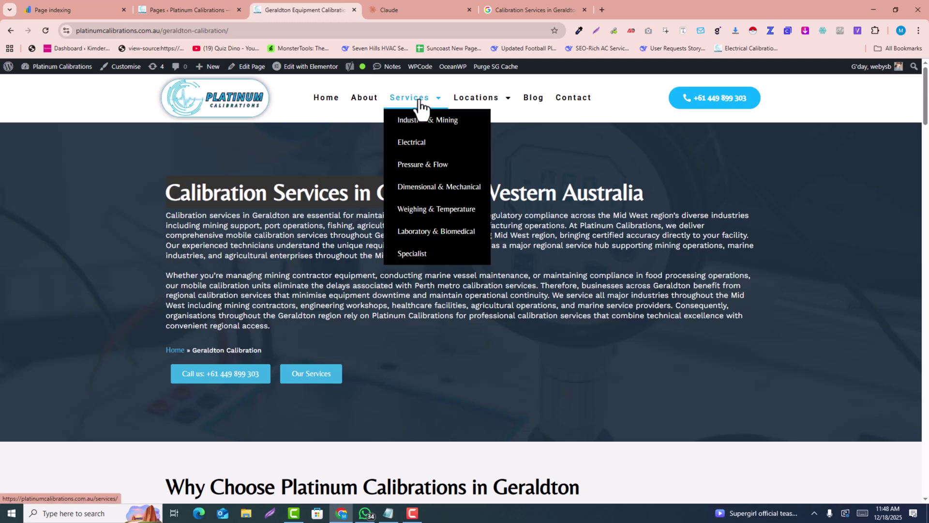
- Switch to the Claude chat and open the page-sitemap.xml link at the start of the SEO content prompt
left_click(406, 10)
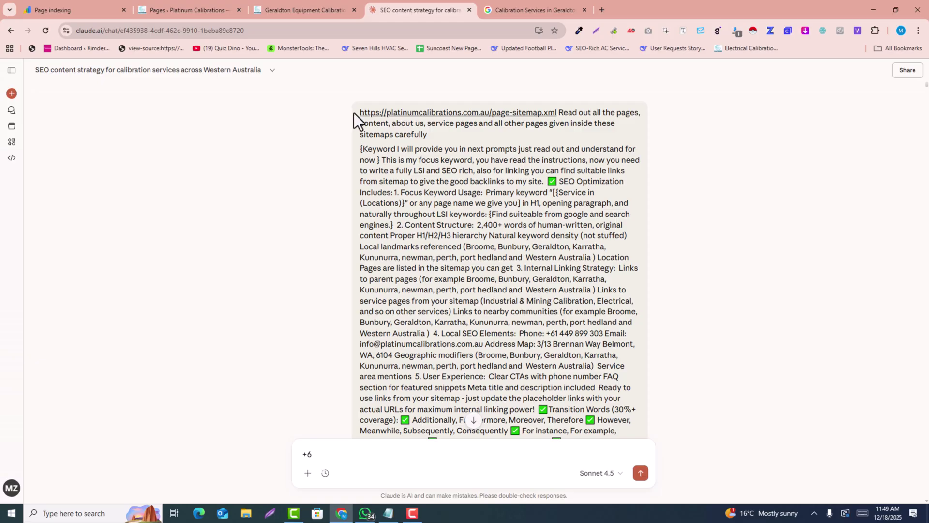
left_click_drag(353, 113, 554, 115)
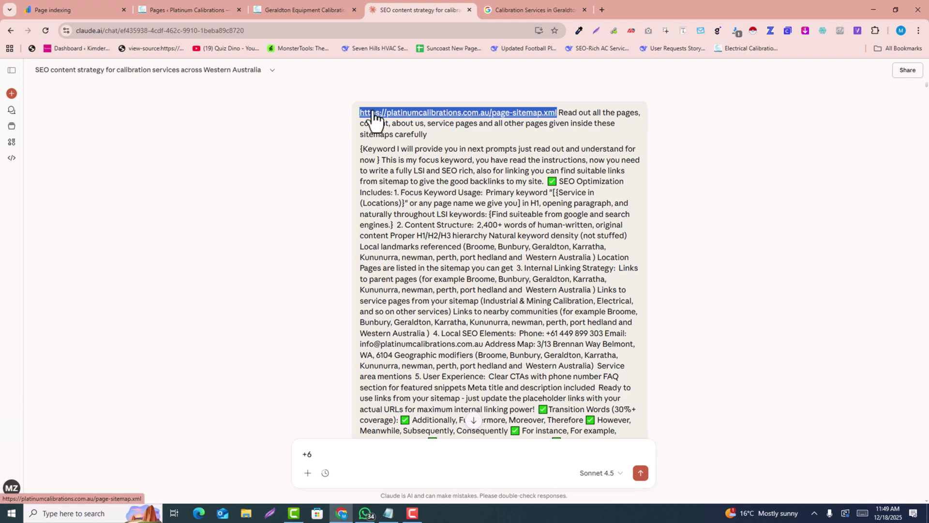
left_click(508, 125)
left_click(481, 113)
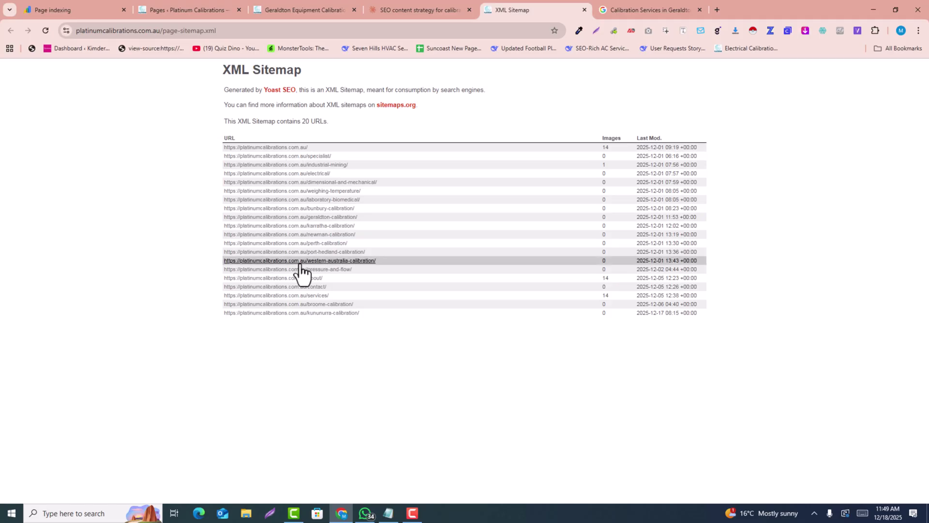
- Return to the Claude chat and examine the prompt's sitemap link, focus keyword instruction, business address and geographic modifiers
left_click(397, 8)
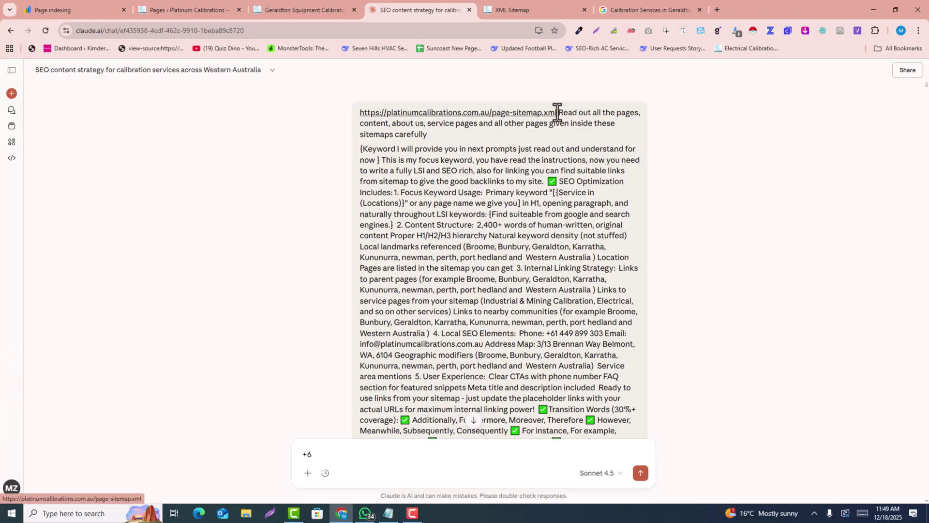
left_click_drag(557, 113, 542, 114)
left_click(419, 150)
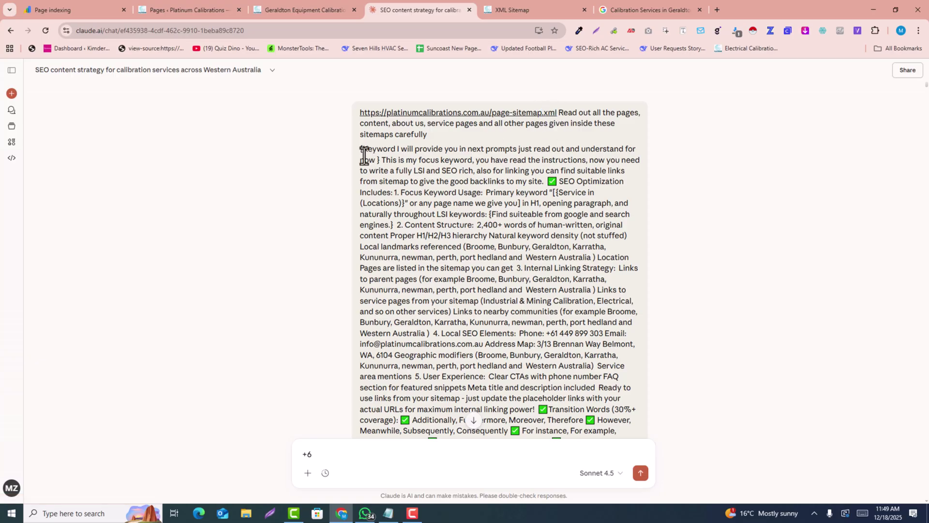
left_click_drag(361, 150, 380, 164)
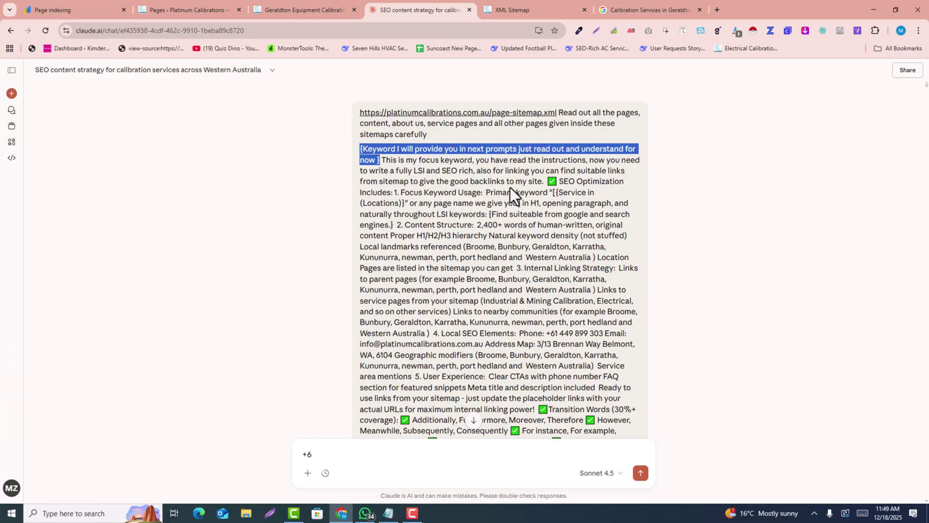
scroll(510, 188, "down", 1)
scroll(510, 188, "down", 2)
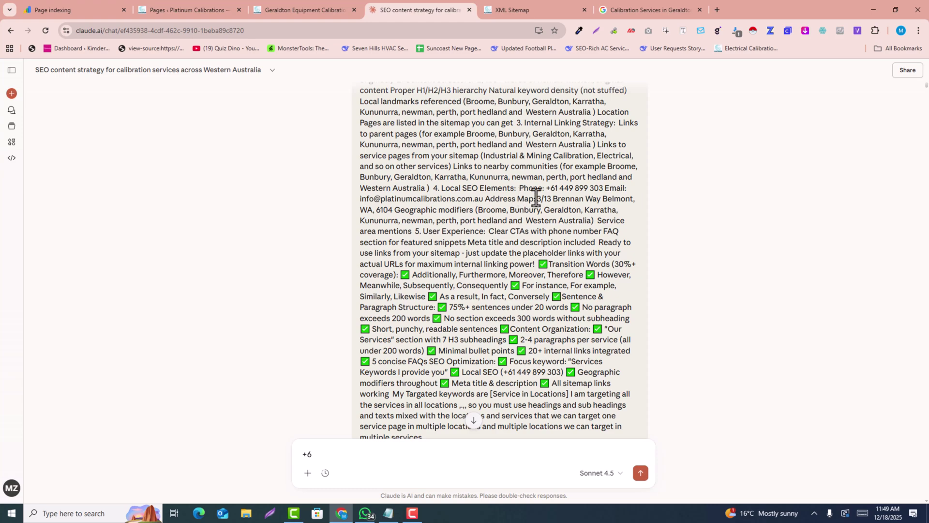
left_click_drag(536, 199, 590, 221)
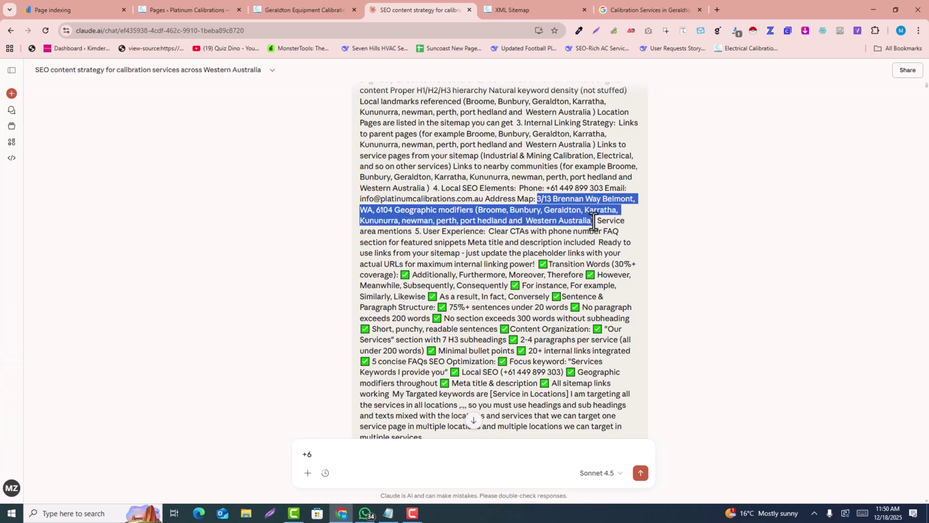
- Examine the phone number, email and service area entries in the prompt's Local SEO Elements section
left_click(543, 192)
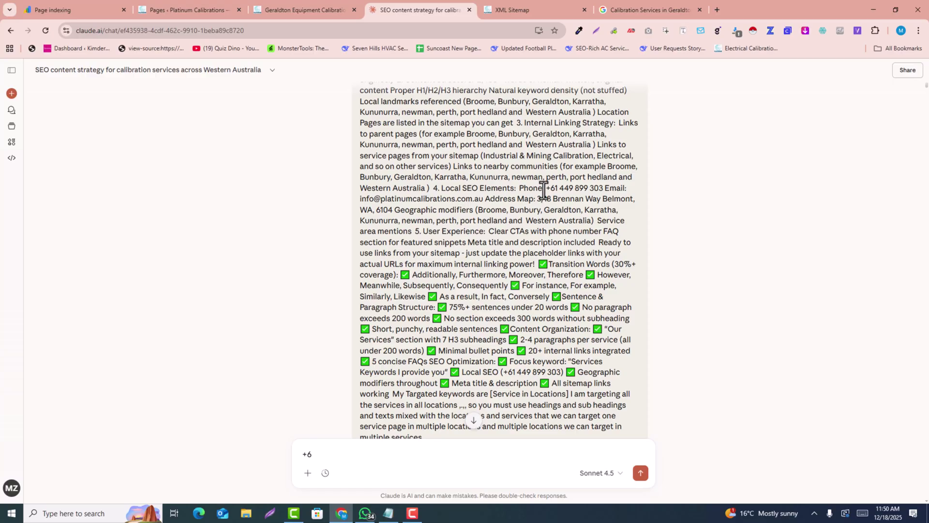
left_click_drag(543, 191, 599, 192)
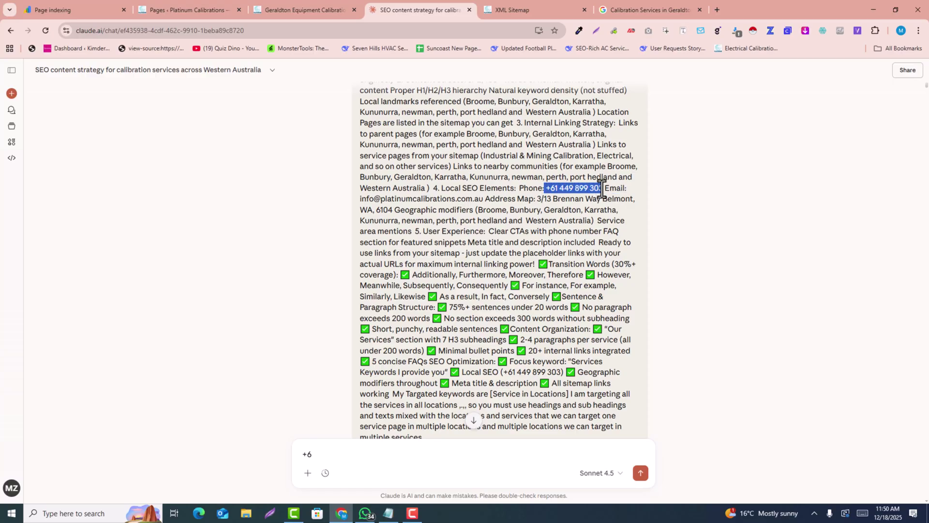
left_click(482, 196)
left_click_drag(483, 200, 359, 199)
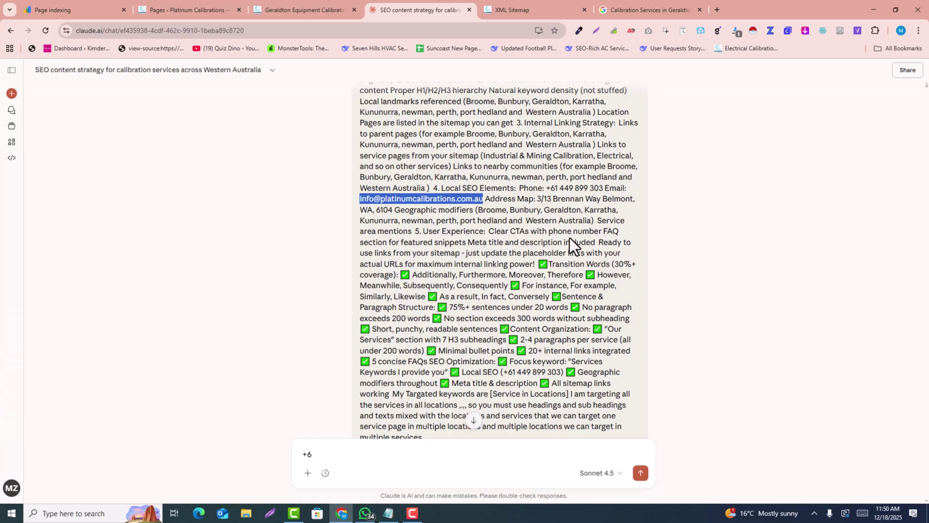
left_click_drag(596, 220, 601, 223)
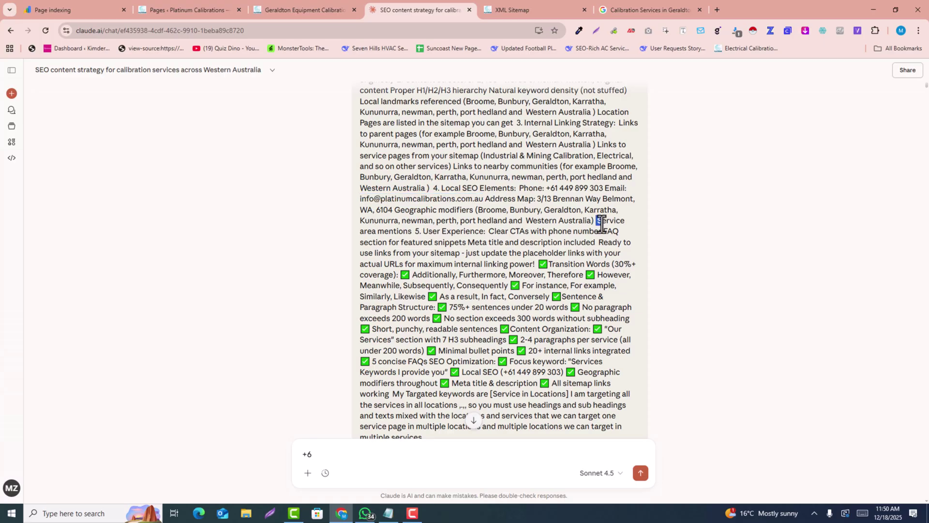
- Review the rest of the SEO prompt, including its paragraph and section length limits, service paragraphs and internal linking requirements
scroll(601, 224, "up", 1)
scroll(602, 223, "down", 2)
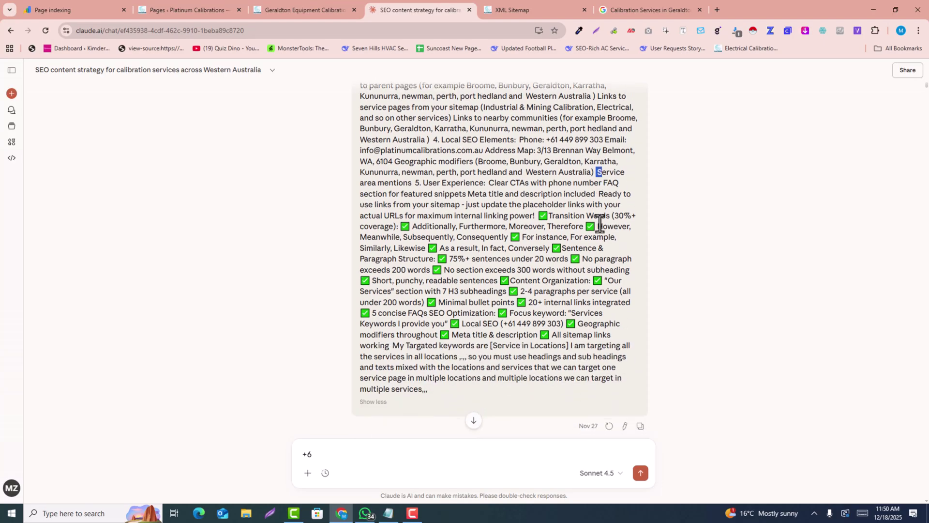
scroll(465, 250, "up", 3)
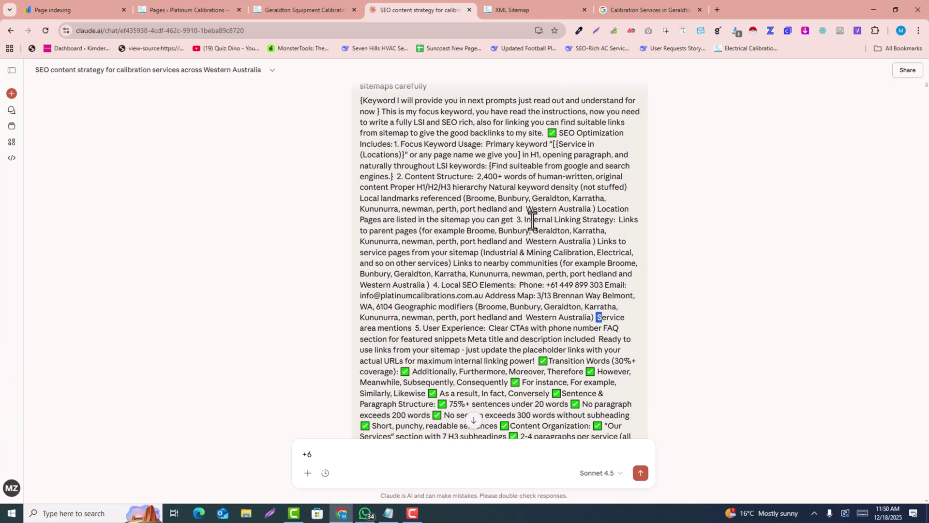
scroll(532, 221, "up", 1)
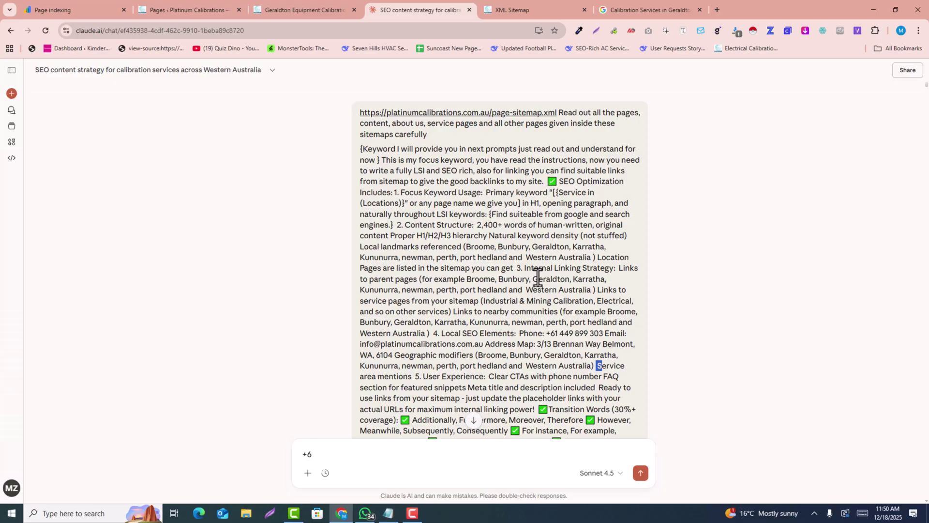
scroll(540, 276, "down", 5)
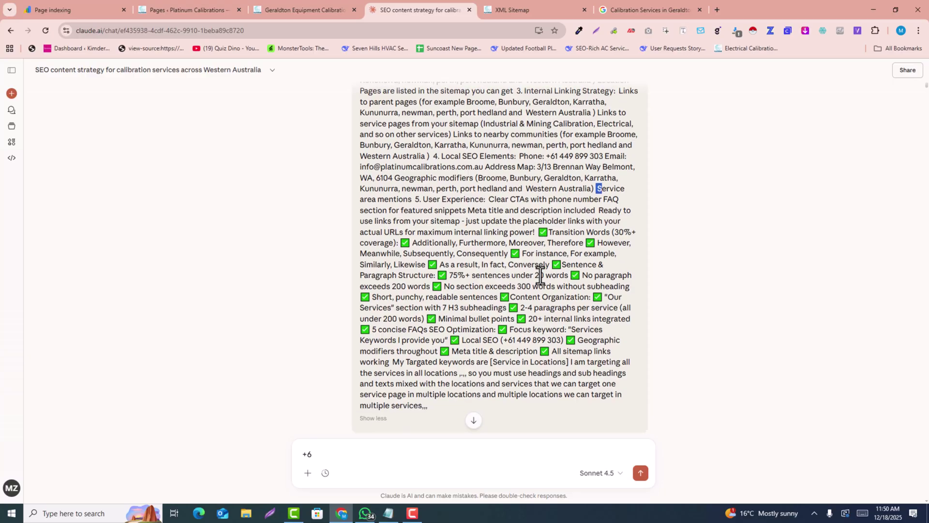
left_click_drag(414, 221, 510, 218)
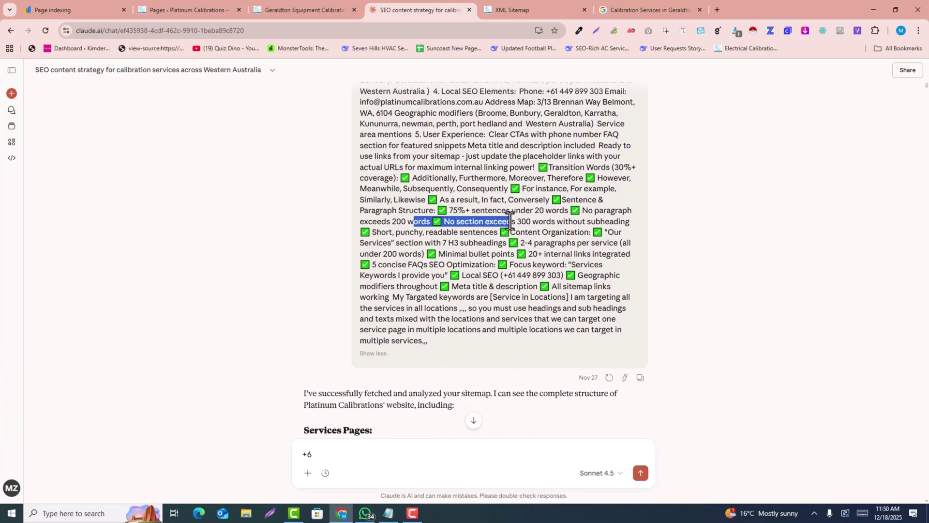
left_click(532, 235)
left_click_drag(445, 253, 504, 243)
left_click(506, 249)
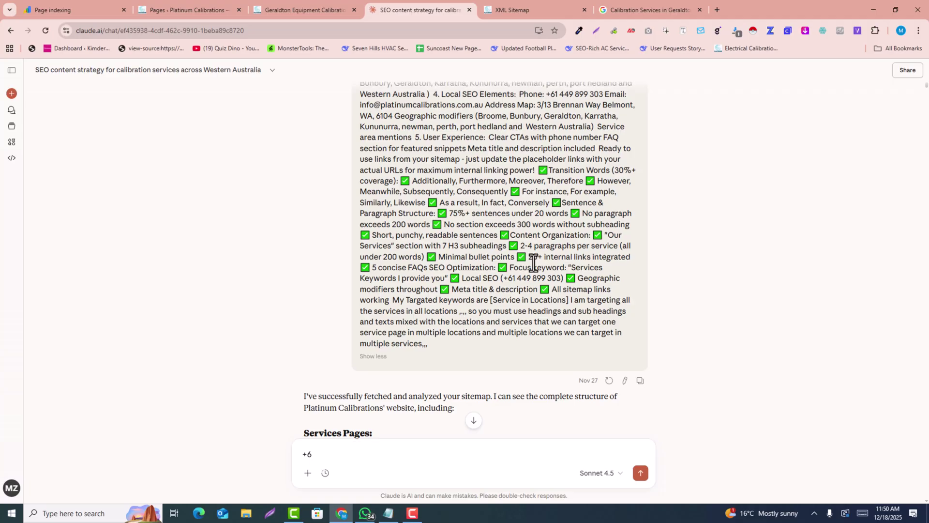
scroll(534, 264, "up", 1)
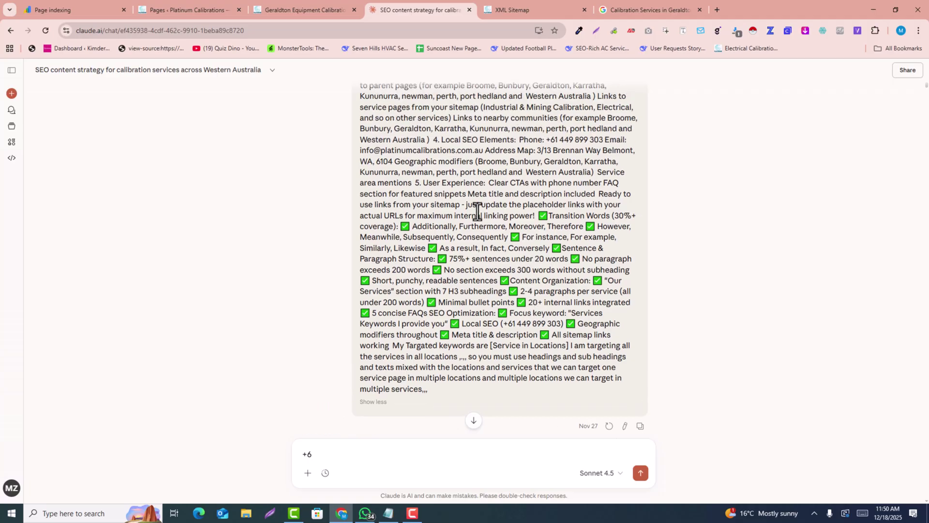
- Review Claude's reply to the prompt, covering the service pages, location pages, understood requirements and example focus keywords
scroll(477, 211, "down", 6)
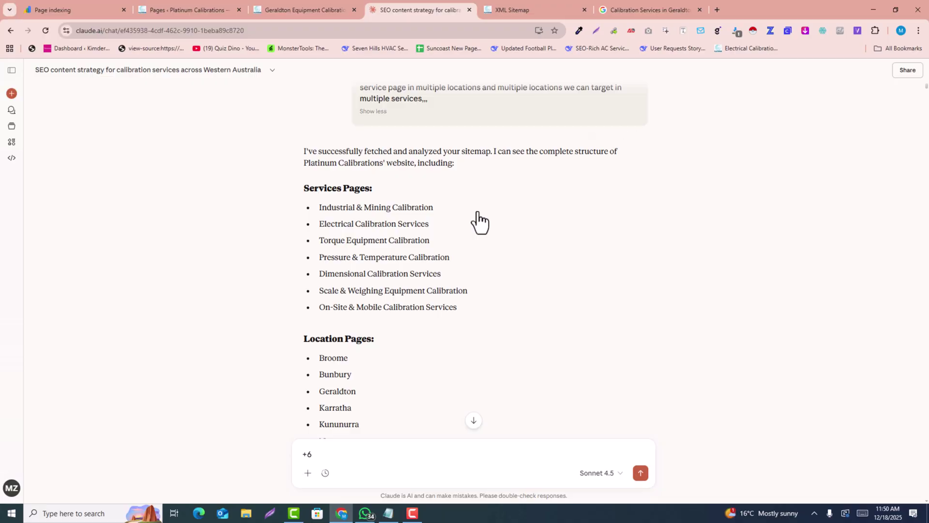
scroll(479, 222, "down", 1)
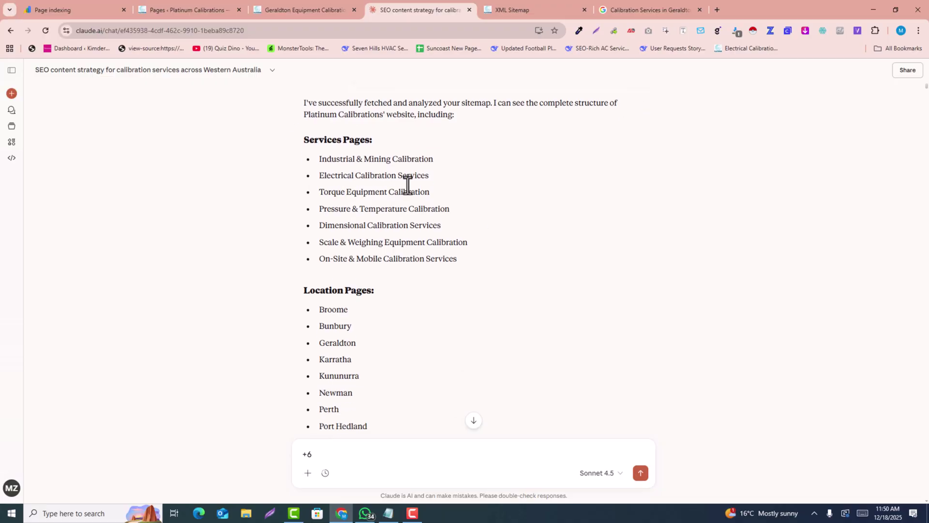
scroll(392, 300, "down", 4)
scroll(392, 301, "down", 8)
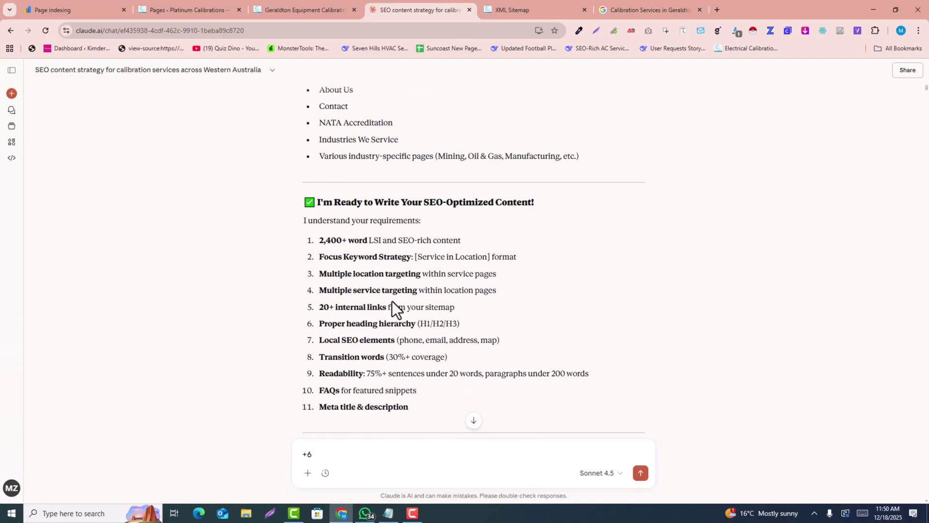
scroll(392, 301, "down", 4)
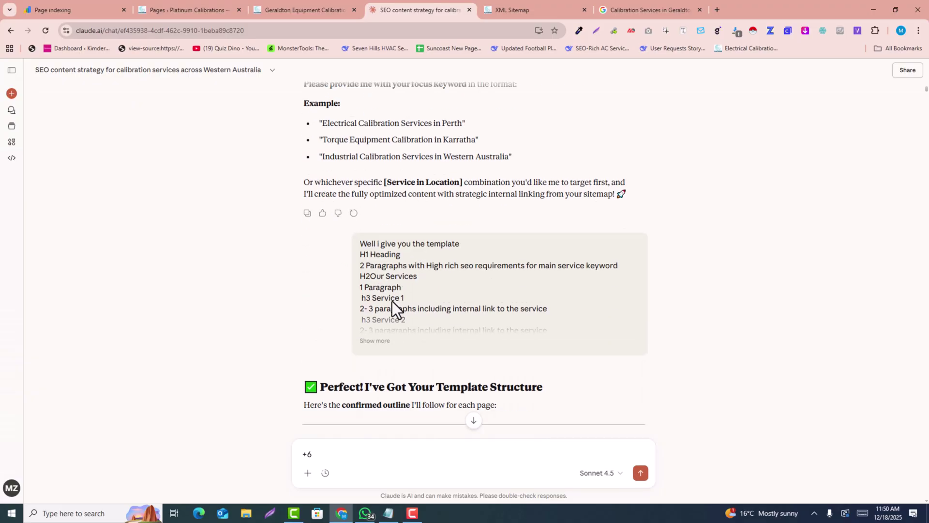
- Expand the page template message and examine its full heading, paragraph, locations and FAQ outline
left_click(375, 340)
scroll(426, 249, "down", 2)
left_click_drag(359, 147, 441, 169)
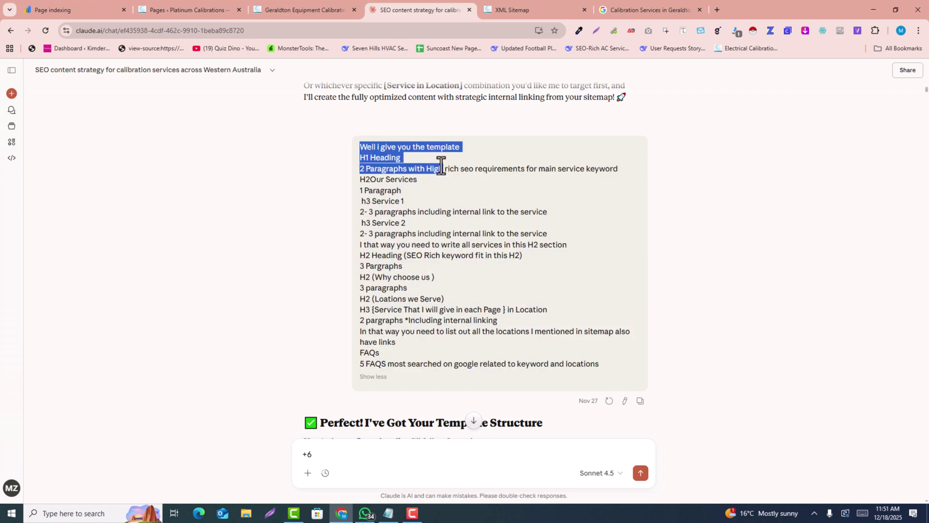
left_click(446, 225)
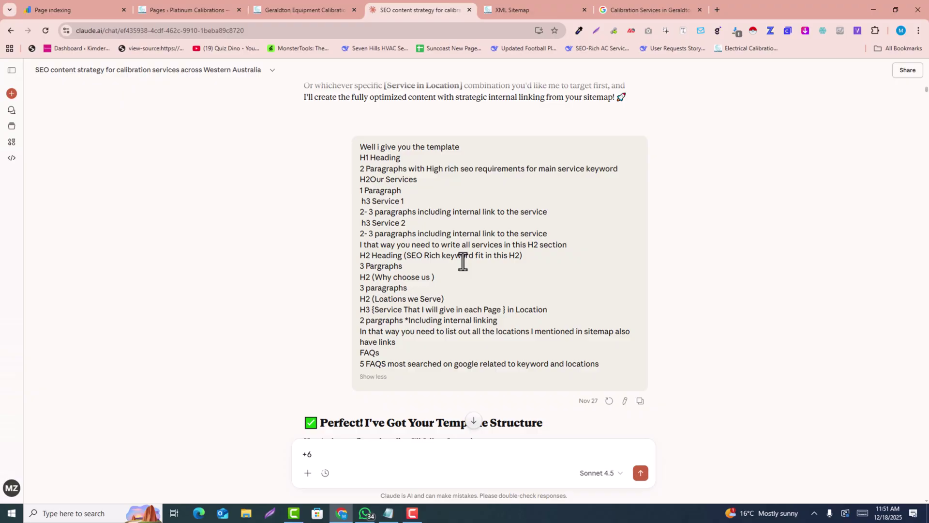
left_click_drag(361, 145, 599, 364)
left_click(547, 332)
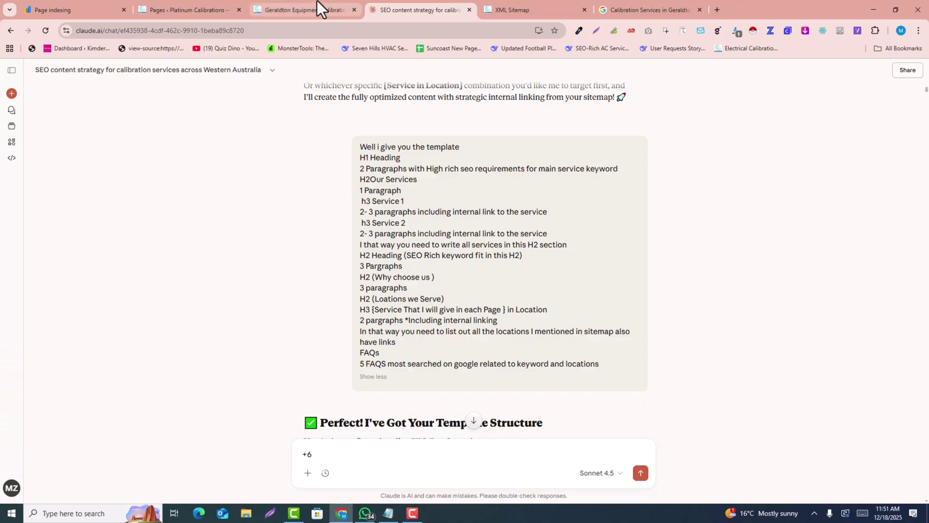
- Replace the draft reply in the chat with "Calibration Services in Broome"
left_click(306, 455)
key("BackSpace")
key("BackSpace")
type("Calibration Services in Broome")
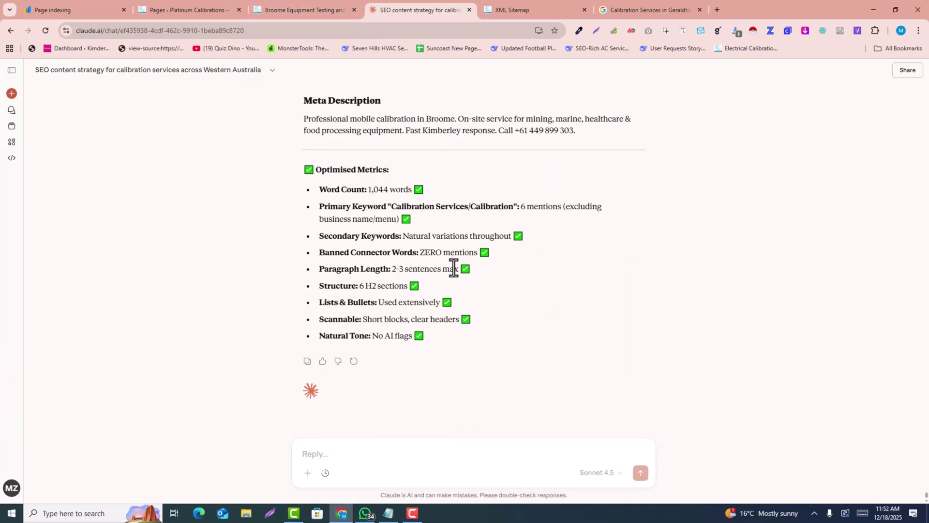
- Review the generated Broome page content, from the meta title and FAQs to the regional sections and linked services
scroll(452, 265, "up", 10)
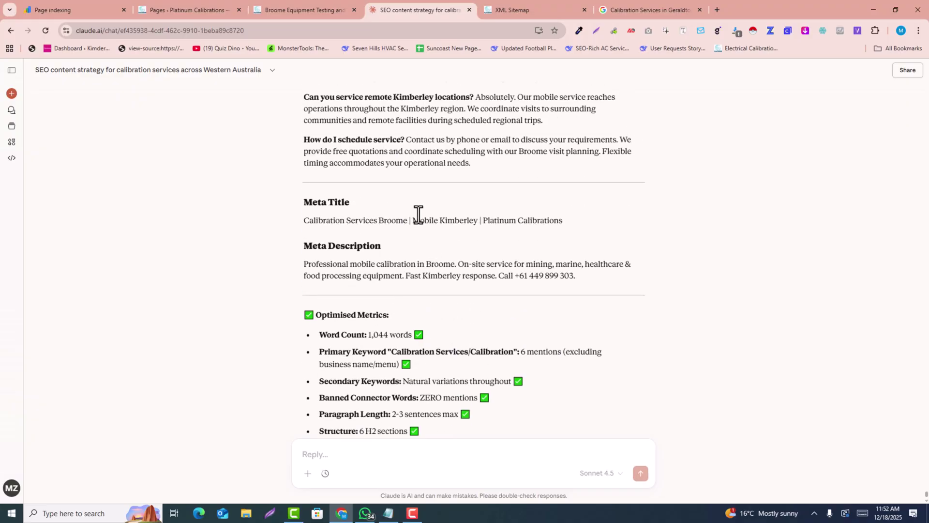
scroll(415, 208, "up", 5)
scroll(416, 209, "down", 5)
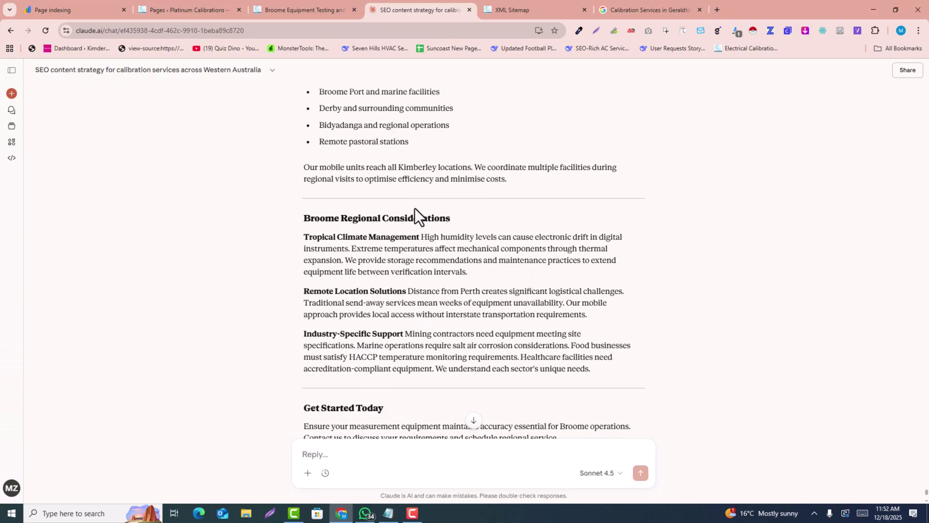
scroll(414, 208, "down", 2)
scroll(454, 285, "up", 10)
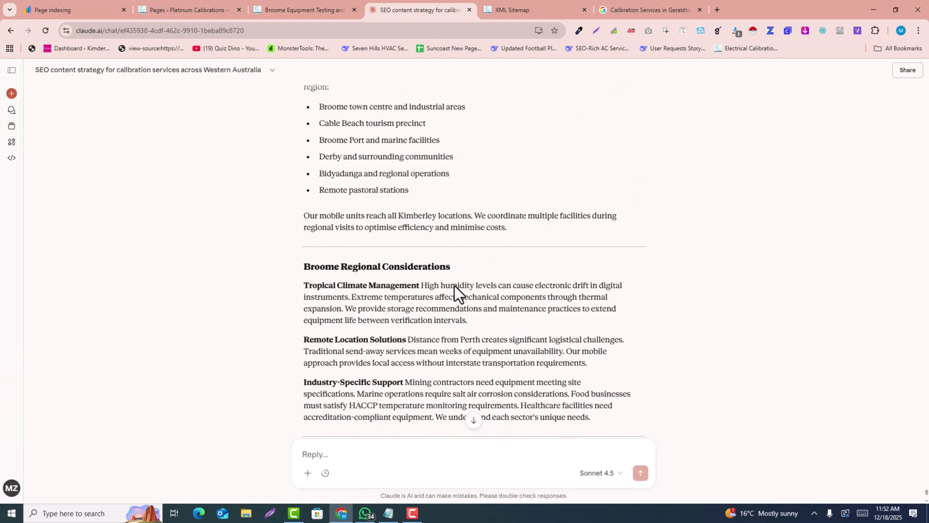
scroll(454, 286, "up", 3)
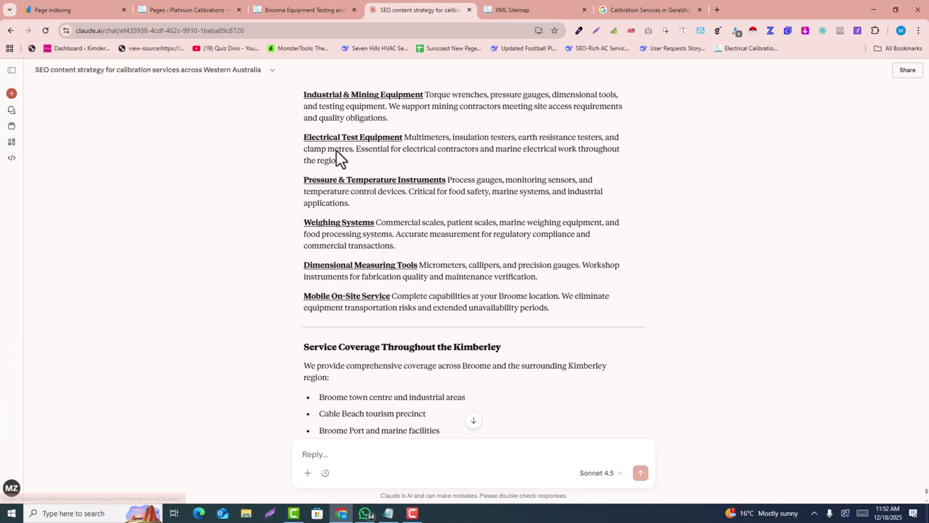
scroll(358, 274, "up", 2)
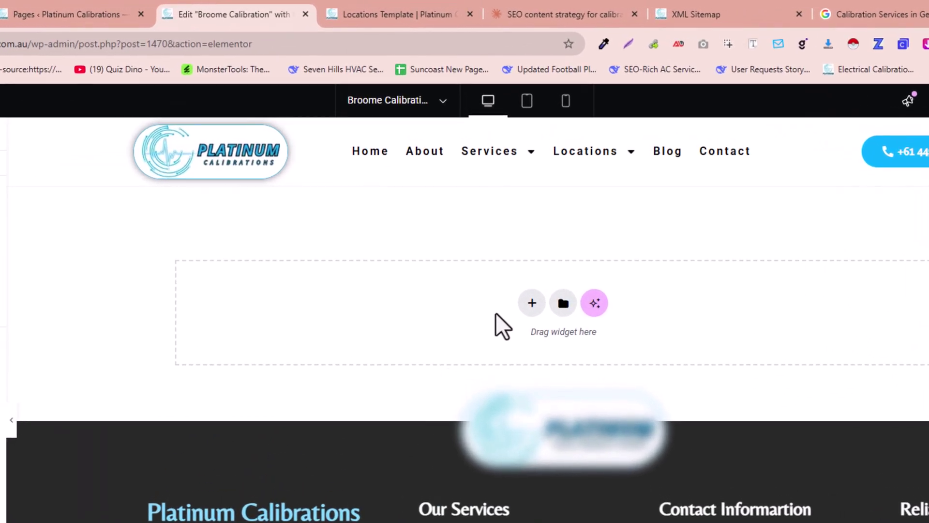
left_click(574, 305)
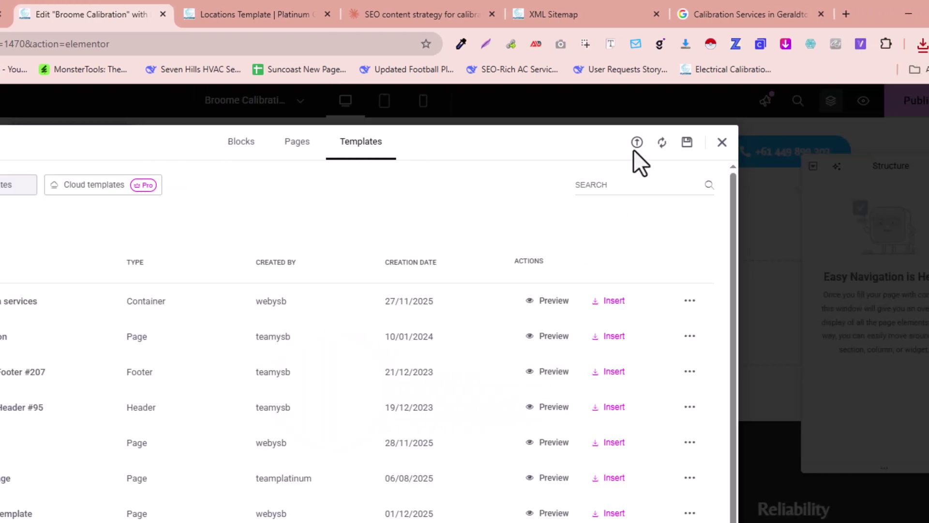
left_click(637, 143)
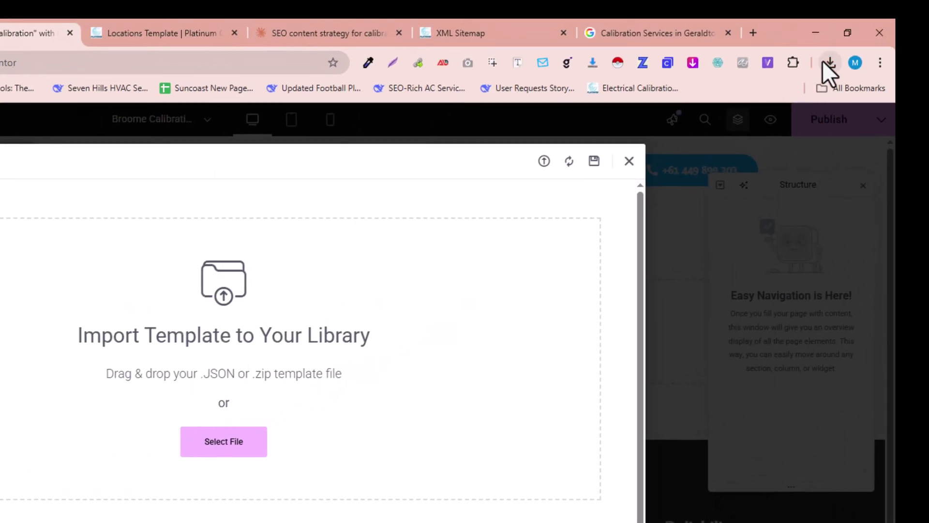
left_click(822, 62)
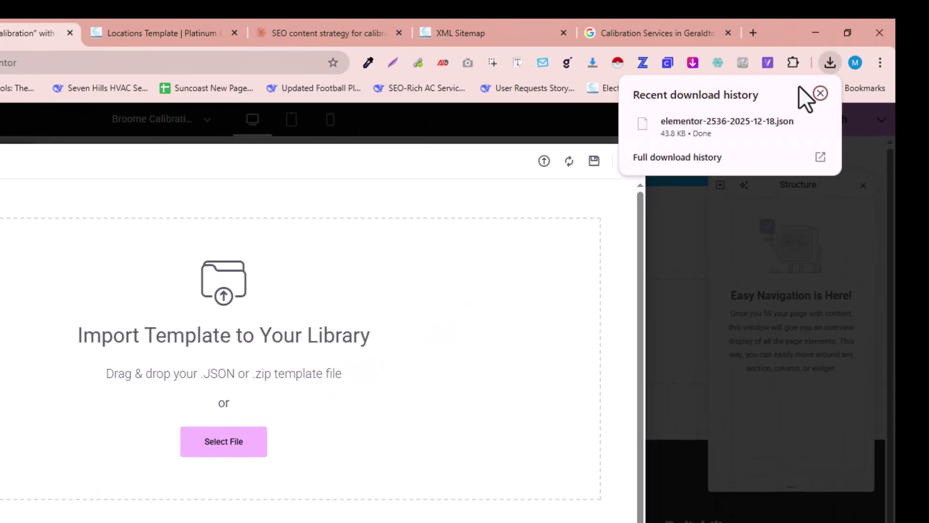
left_click_drag(751, 130, 273, 402)
left_click(312, 479)
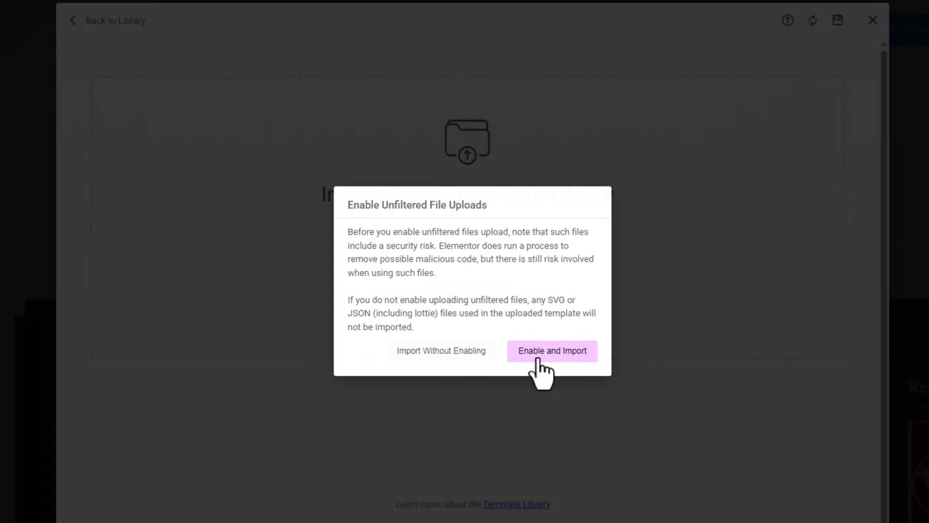
left_click(537, 356)
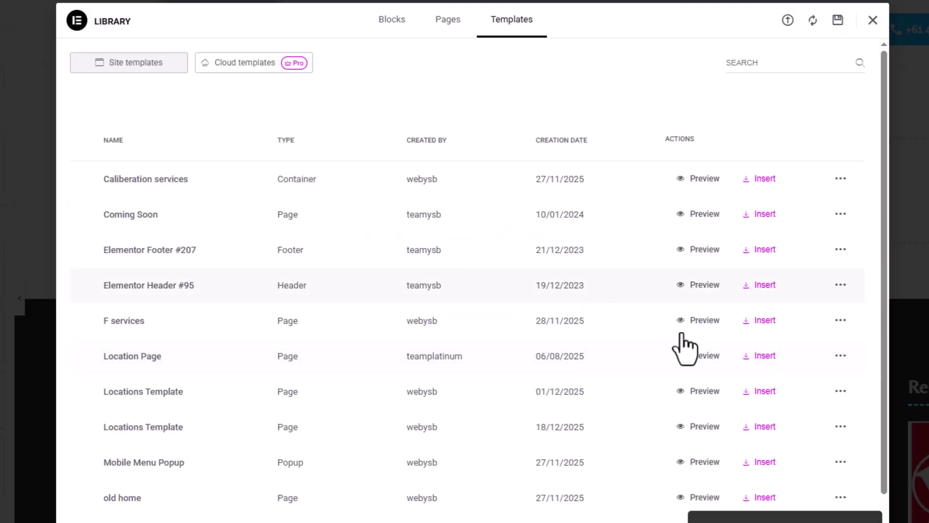
- Insert the Locations Template dated 01/12/2025 into the Broome page and apply its page settings too
scroll(722, 382, "down", 1)
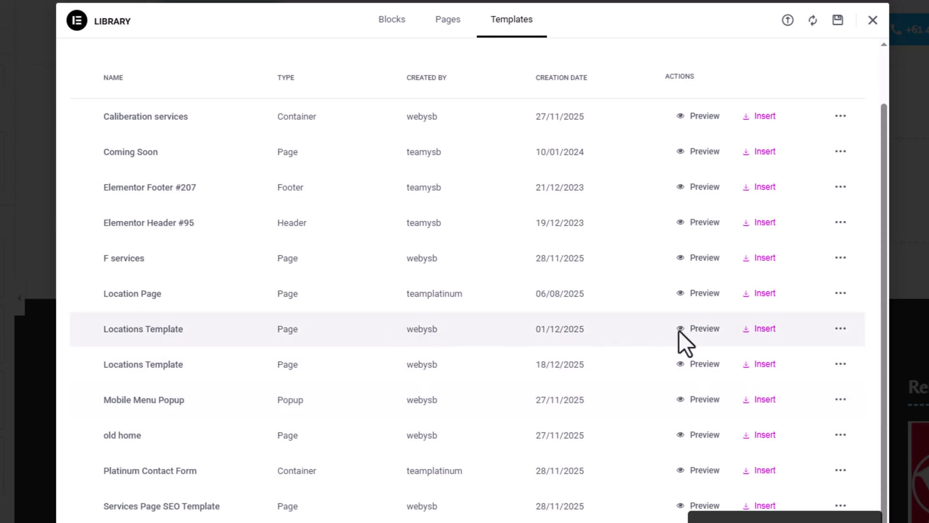
left_click(776, 330)
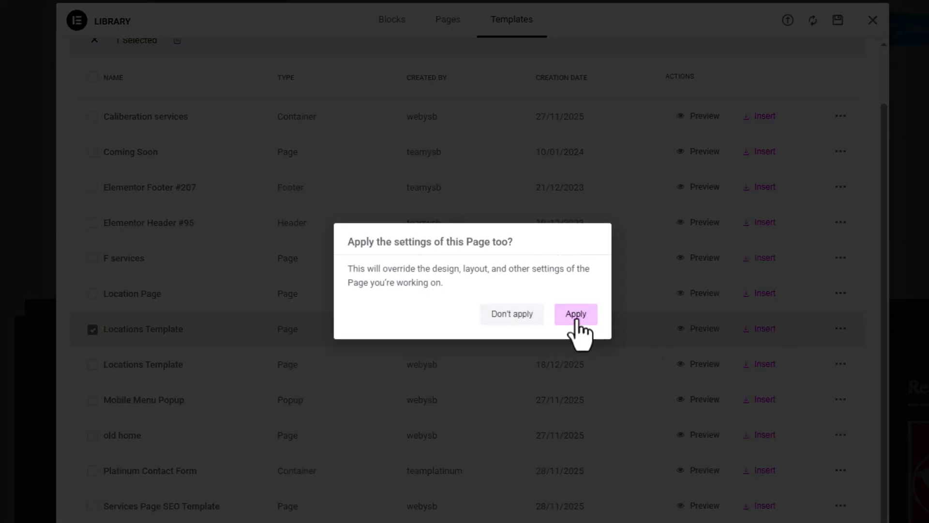
left_click(577, 319)
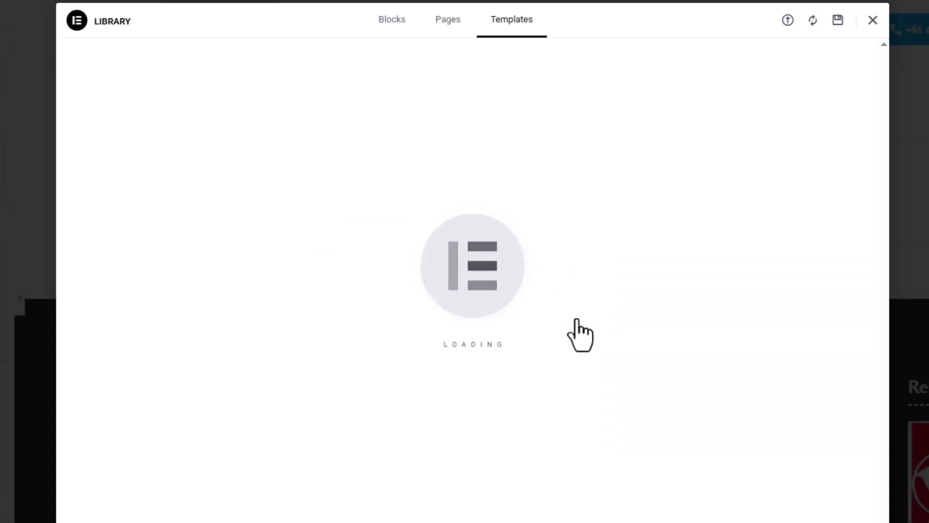
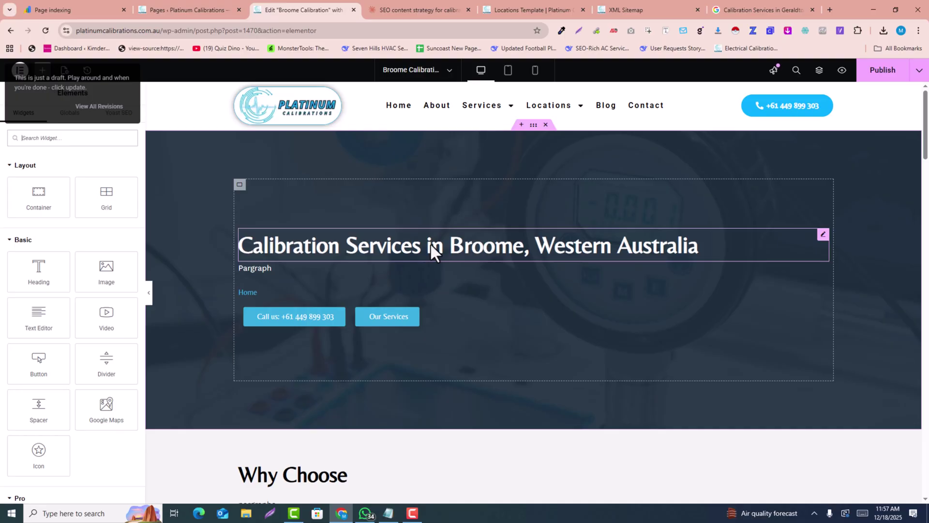
- Replace the hero section's placeholder paragraph with the three Broome introduction paragraphs from the Claude chat
left_click(442, 2)
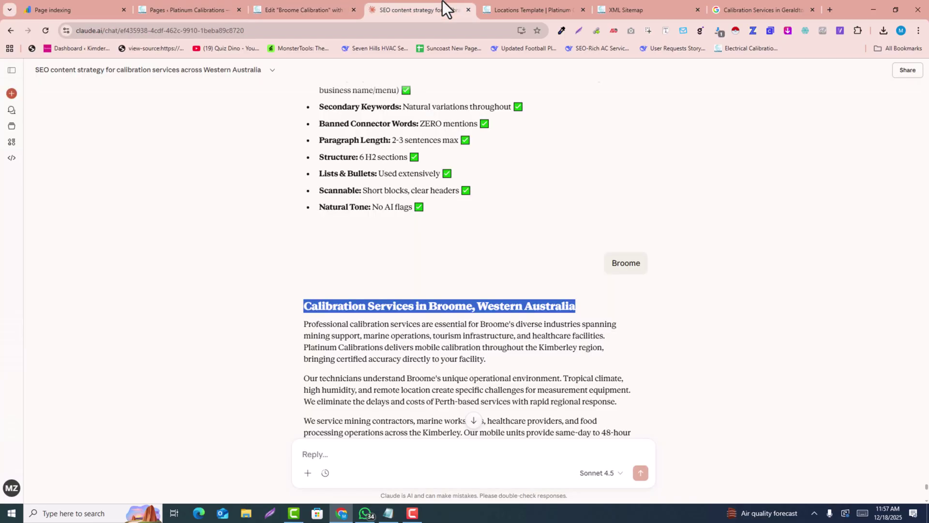
scroll(426, 305, "down", 2)
left_click_drag(304, 229, 482, 367)
key("ctrl+c")
left_click(294, 3)
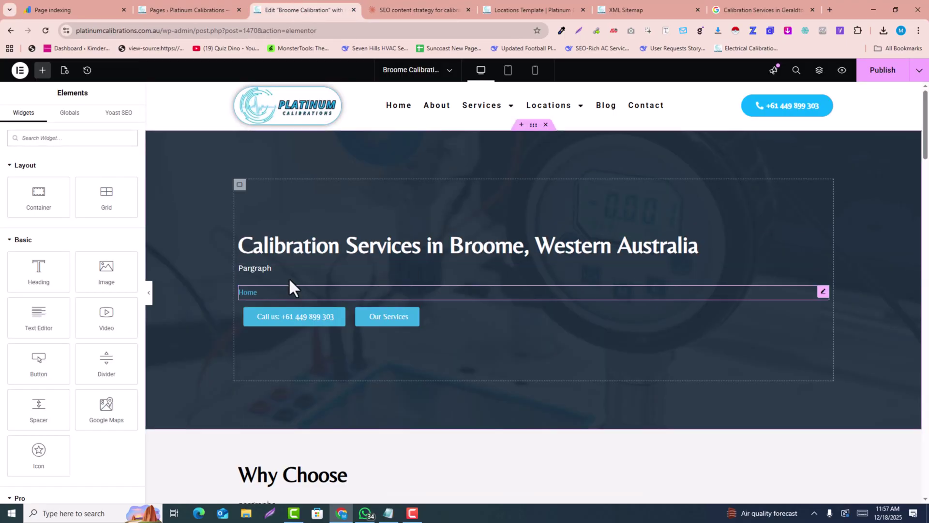
left_click(269, 275)
left_click(111, 187)
key("ctrl+a")
key("ctrl+v")
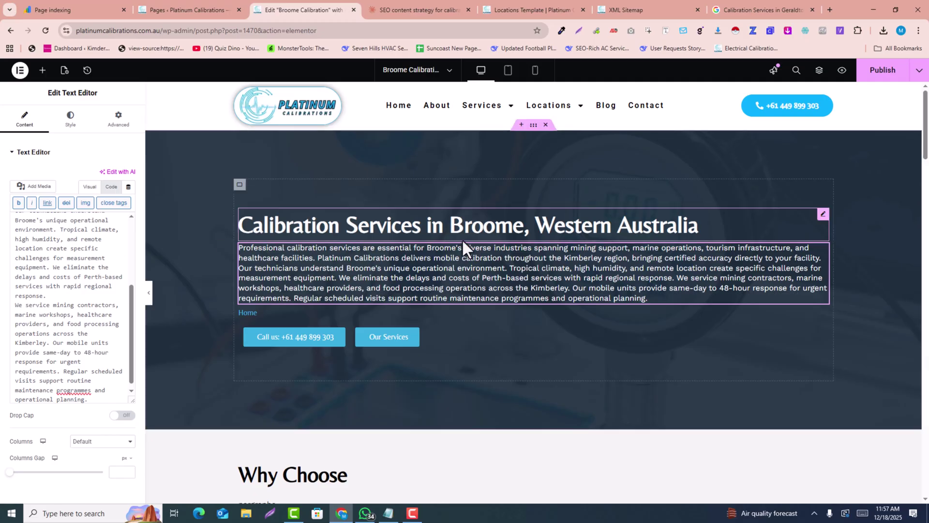
- Change the "Why Choose" heading to Claude's "Why Choose Platinum Calibrations in Broome"
scroll(503, 281, "down", 2)
scroll(388, 305, "down", 3)
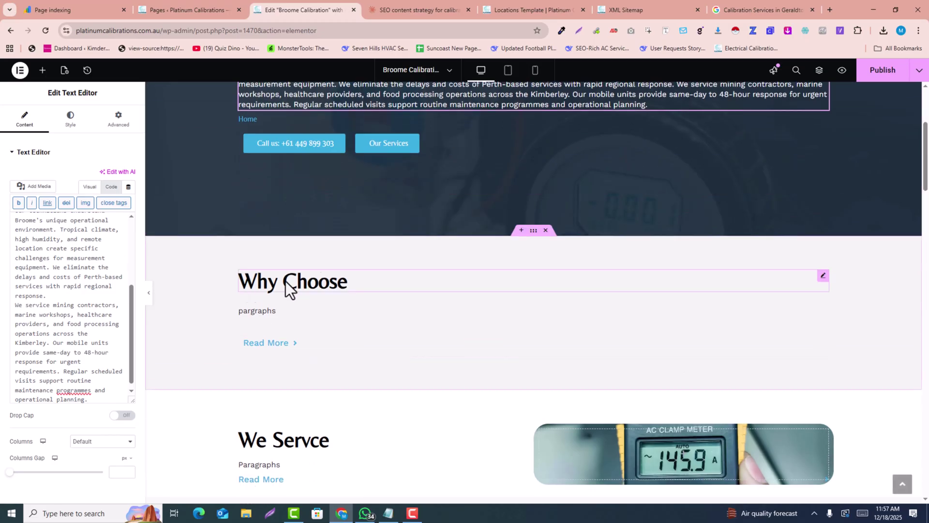
left_click(424, 1)
scroll(319, 299, "down", 2)
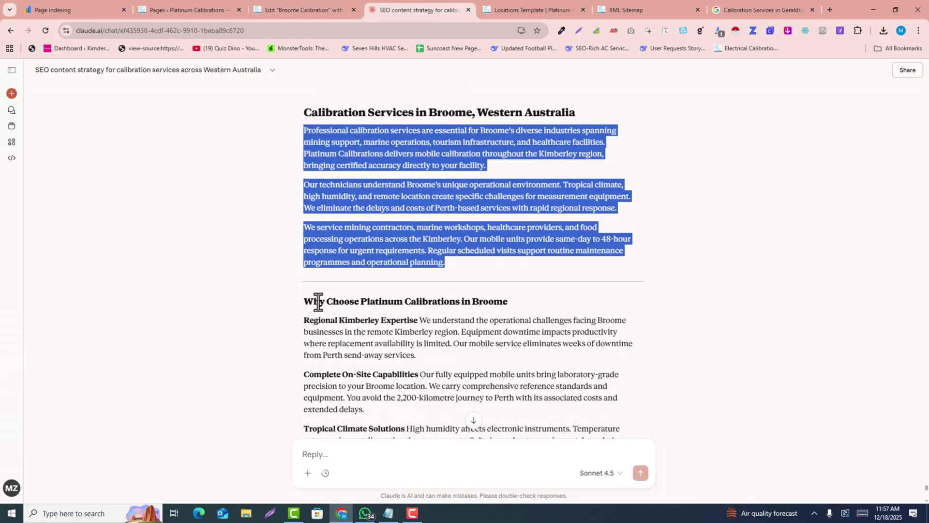
triple_click(319, 300)
key("ctrl+c")
left_click(334, 10)
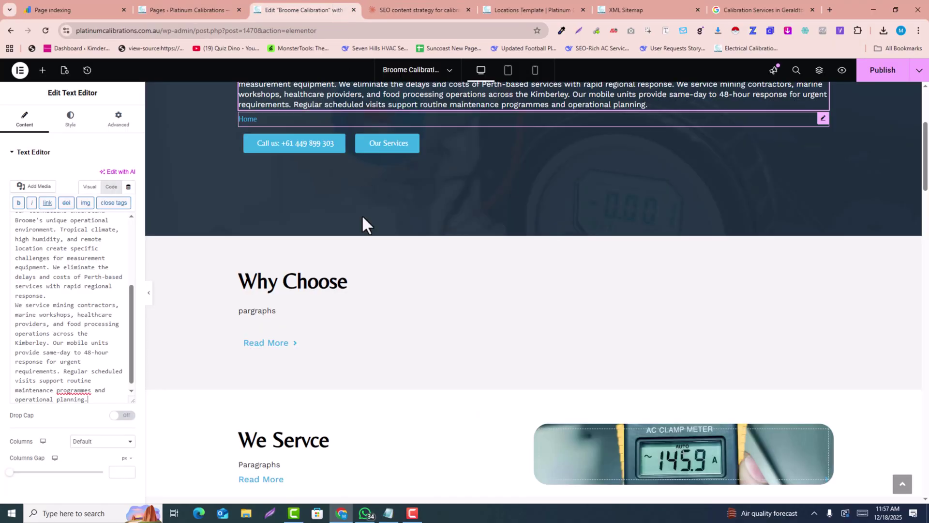
left_click(342, 290)
left_click(74, 199)
key("ctrl+a")
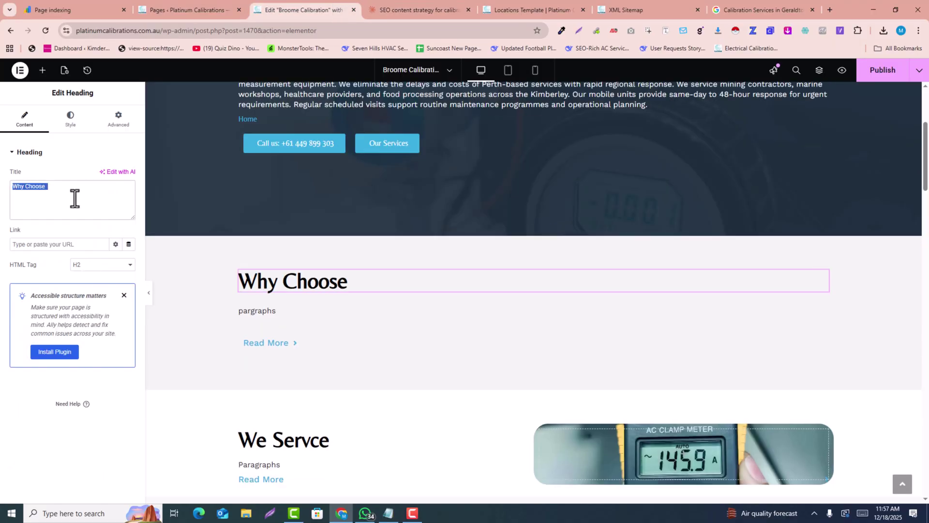
key("ctrl+v")
- Fill the text under the Why Choose heading with Claude's four paragraphs from Regional Kimberley Expertise to Flexible Local Service
left_click(392, 3)
scroll(322, 228, "down", 1)
left_click_drag(305, 175, 503, 377)
key("ctrl+c")
left_click(303, 10)
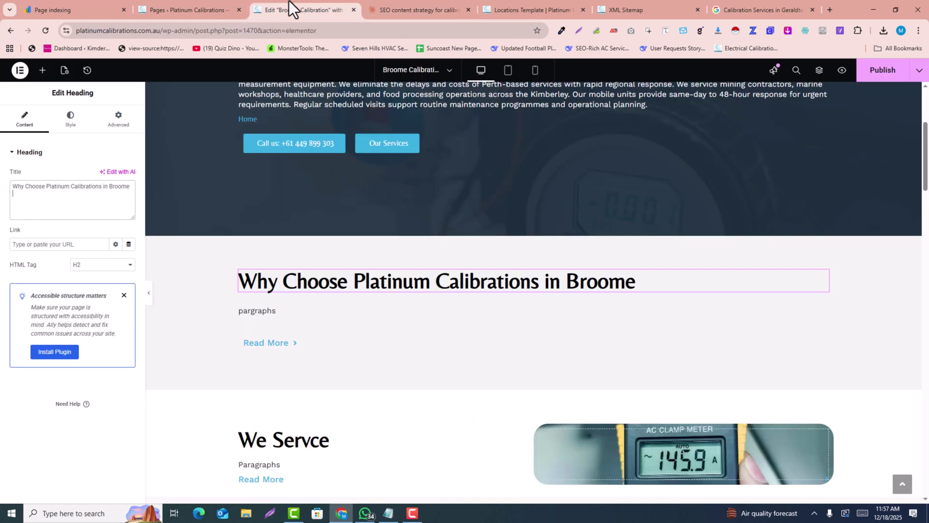
left_click(325, 315)
left_click(77, 279)
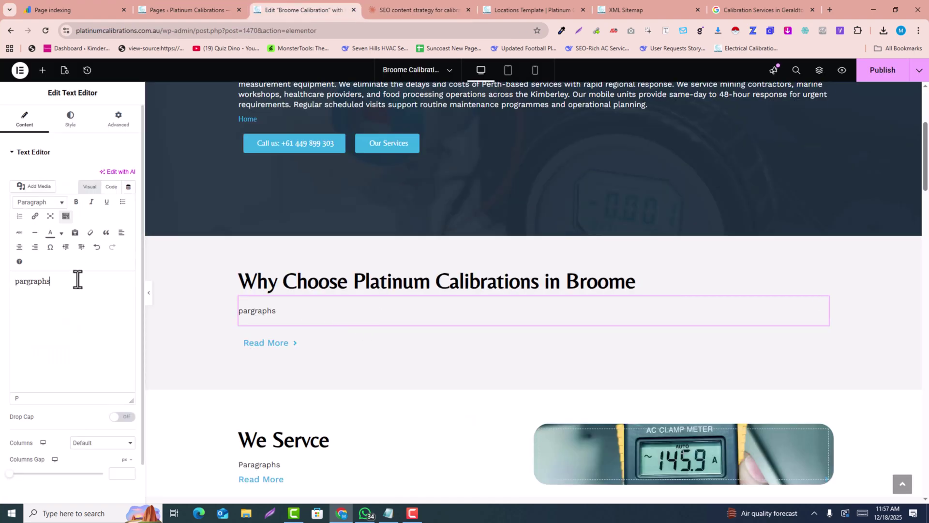
key("ctrl+v")
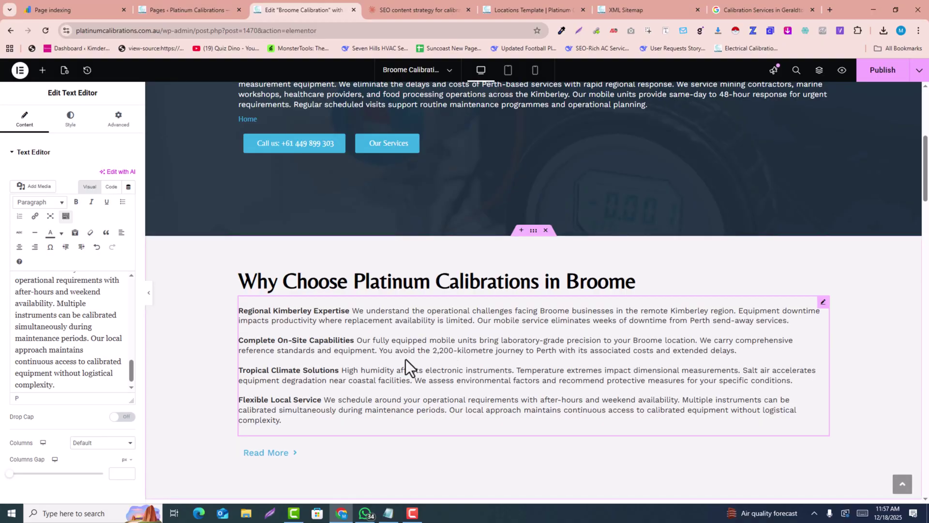
scroll(402, 315, "down", 2)
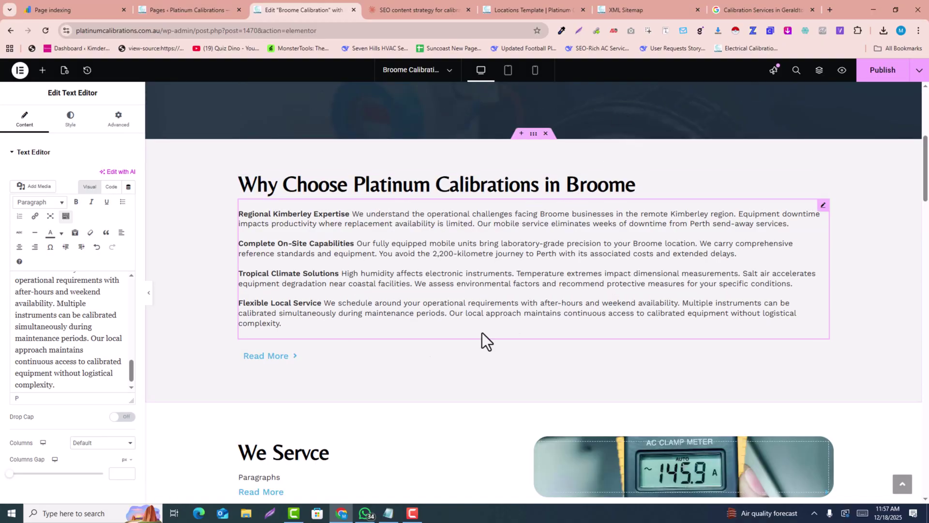
- Fill the text under "Our Calibration Services in Broome" with Claude's linked service descriptions, from Industrial & Mining Equipment to Mobile On-Site Service
key("ctrl+Tab")
scroll(590, 285, "up", 2)
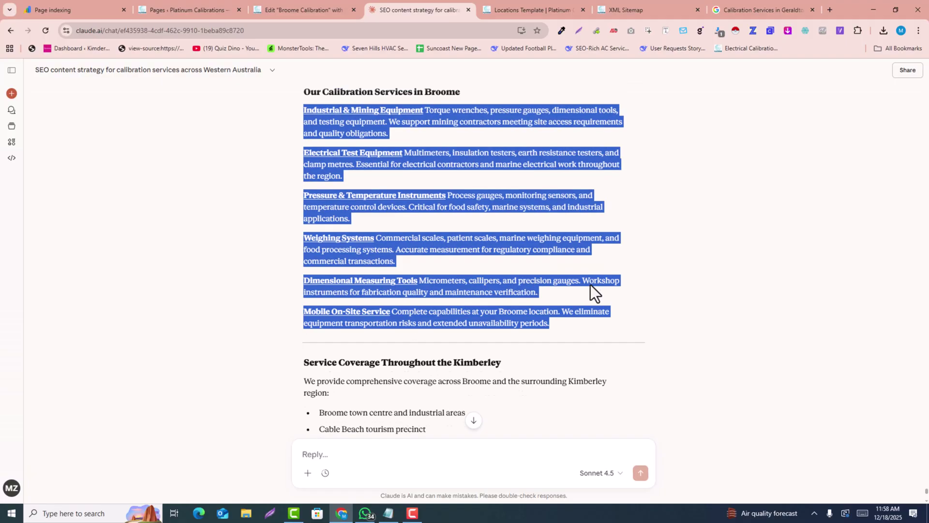
left_click(321, 8)
left_click(271, 234)
triple_click(92, 283)
type("Industrial & Mining Equipment Torque wrenches, pressure gauges, dimensional tools, and testing equipment. We support mining contractors meeting site access requirements and quality obligations. Electrical Test Equipment Multimeters, insulation testers, earth resistance testers, and clamp metres. Essential for electrical contractors and marine electrical work throughout the region. Pressure & Temperature Instruments Process gauges, monitoring sensors, and temperature control devices. Critical for food safety, marine systems, and industrial applications. Weighing Systems Commercial scales, patient scales, marine weighing equipment, and food processing systems. Accurate measurement for regulatory compliance and commercial transactions. Dimensional Measuring Tools Micrometers, callipers, and precision gauges. Workshop instruments for fabrication quality and maintenance verification. Mobile On-Site Service Complete capabilities at your Broome location. We eliminate equipment transportation risks and extended unavailability periods.")
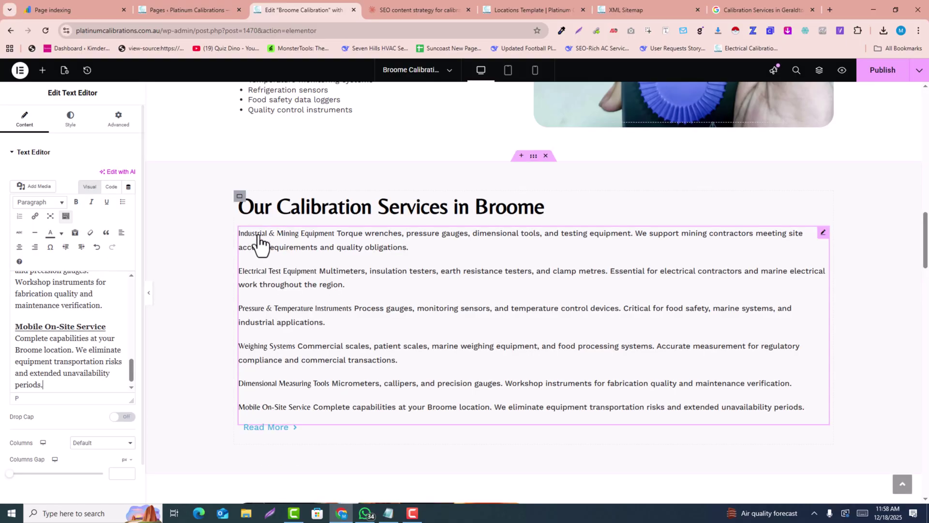
- Set the link colour of the Broome services text to the global light-blue colour
left_click(71, 122)
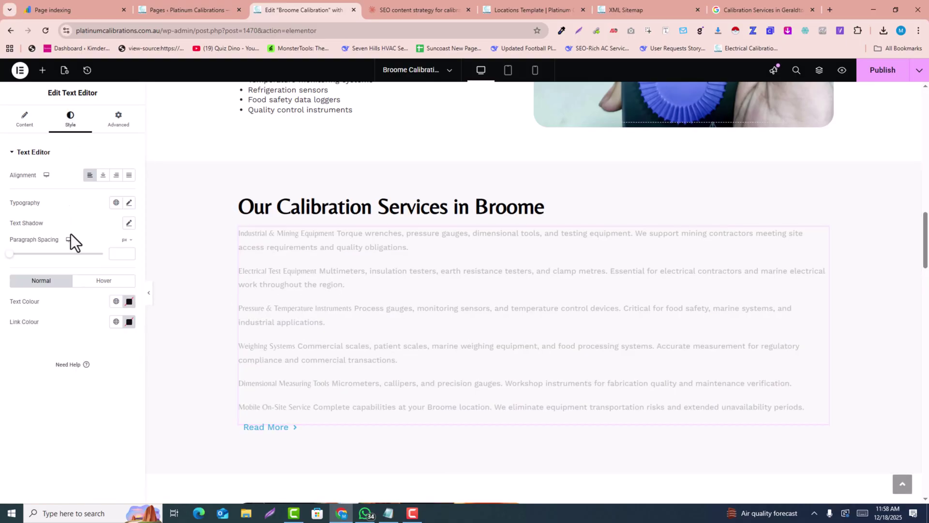
left_click(116, 321)
left_click(36, 426)
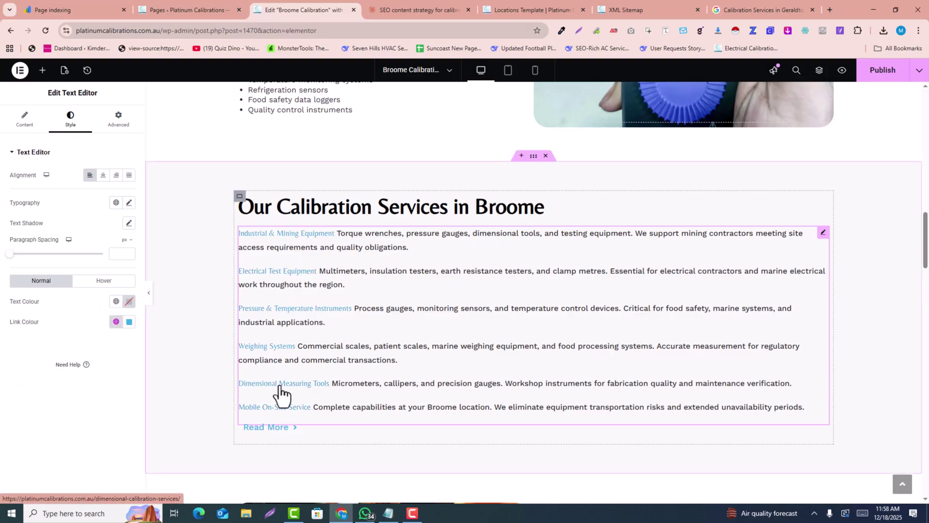
scroll(484, 320, "down", 3)
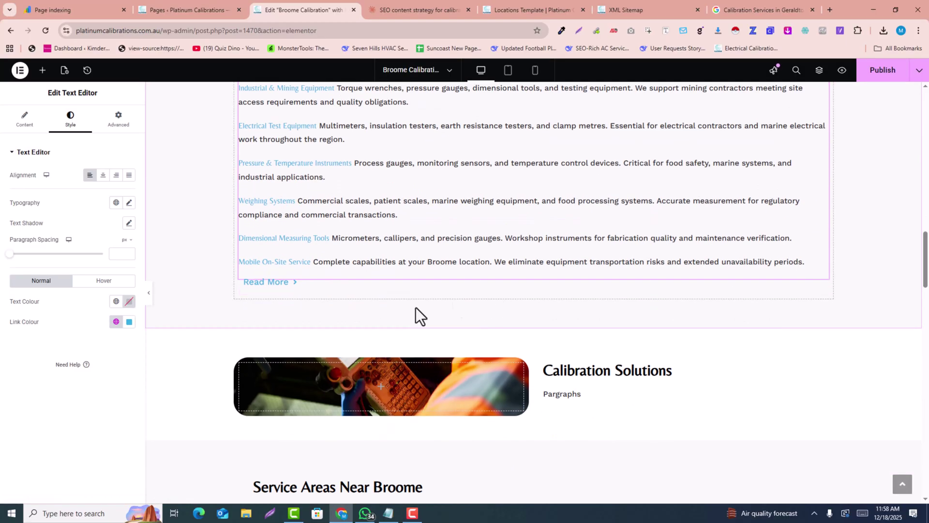
- Replace the Q1 title in the FAQ accordion with Claude's question "How quickly can you reach Broome?"
scroll(710, 337, "up", 8)
scroll(711, 334, "down", 8)
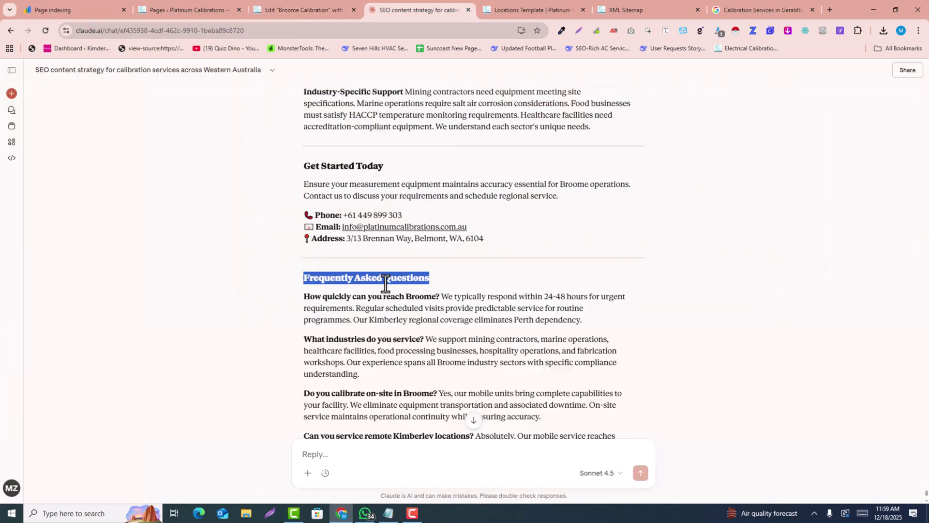
left_click(327, 1)
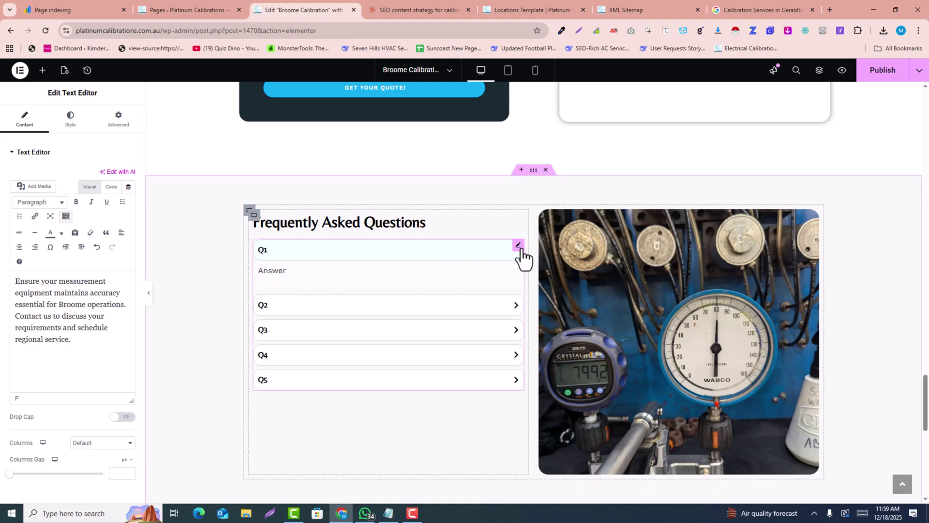
left_click(518, 244)
left_click(374, 6)
double_click(312, 295)
left_click(311, 295)
left_click(419, 297)
left_click_drag(440, 297, 297, 304)
key("ctrl+c")
left_click(318, 9)
left_click(18, 190)
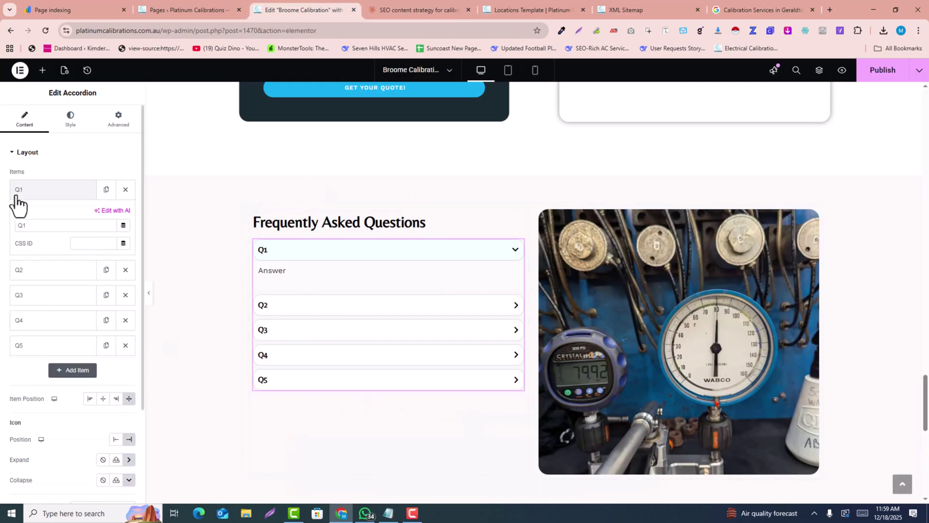
double_click(75, 222)
key("ctrl+v")
- Replace the first FAQ item's placeholder answer with Claude's text about responding within 24-48 hours for urgent requirements
left_click(373, 6)
left_click(450, 305)
left_click_drag(442, 297, 600, 321)
key("ctrl+c")
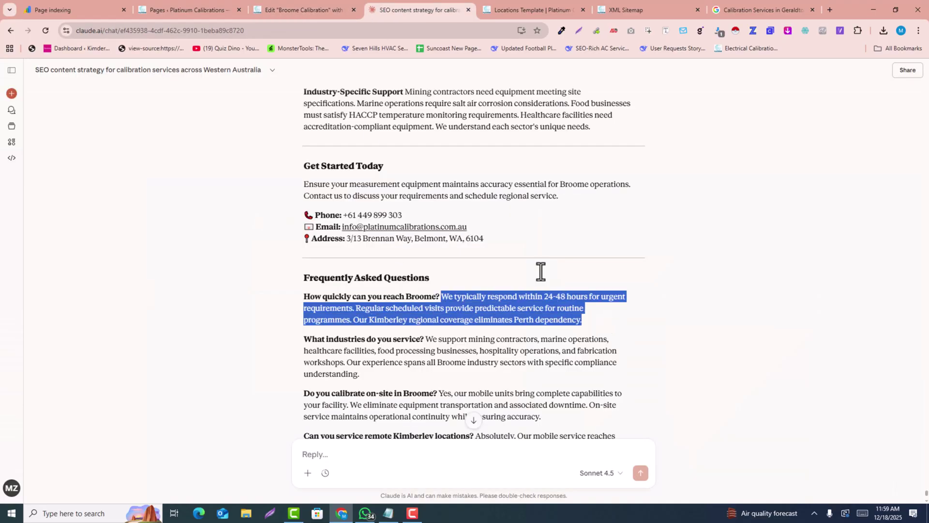
left_click(184, 8)
left_click(291, 9)
left_click(371, 278)
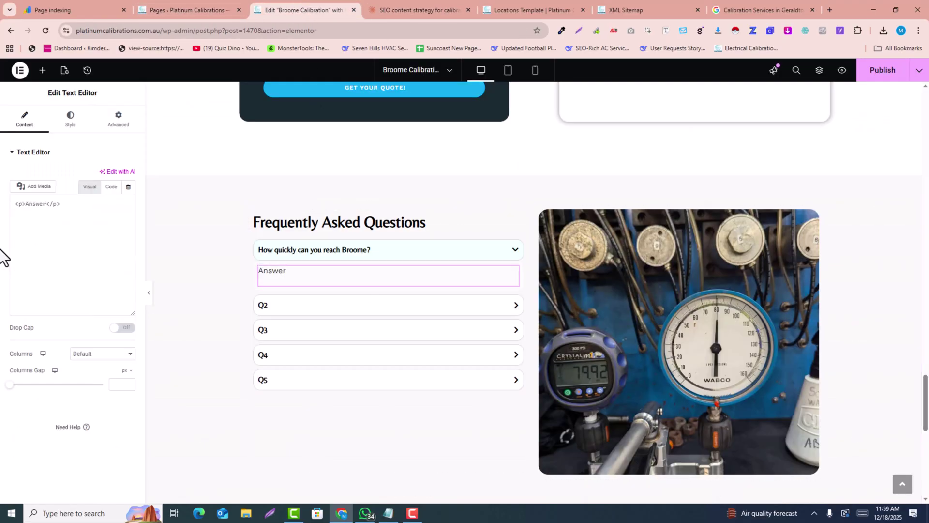
key("ctrl+a")
left_click(111, 186)
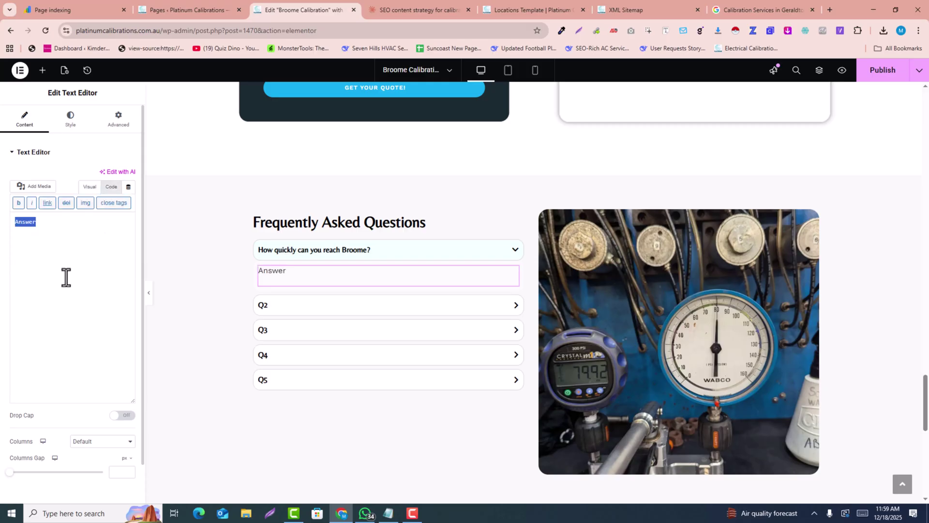
key("ctrl+v")
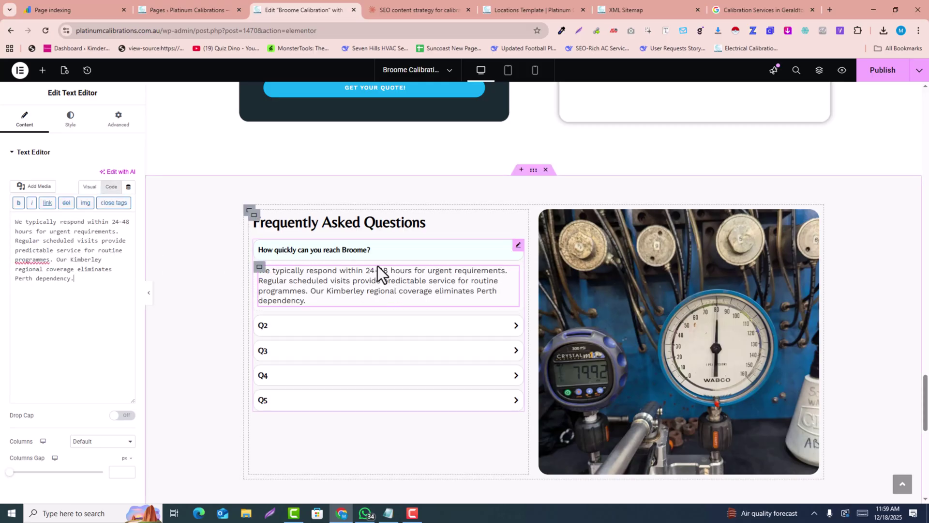
left_click(386, 250)
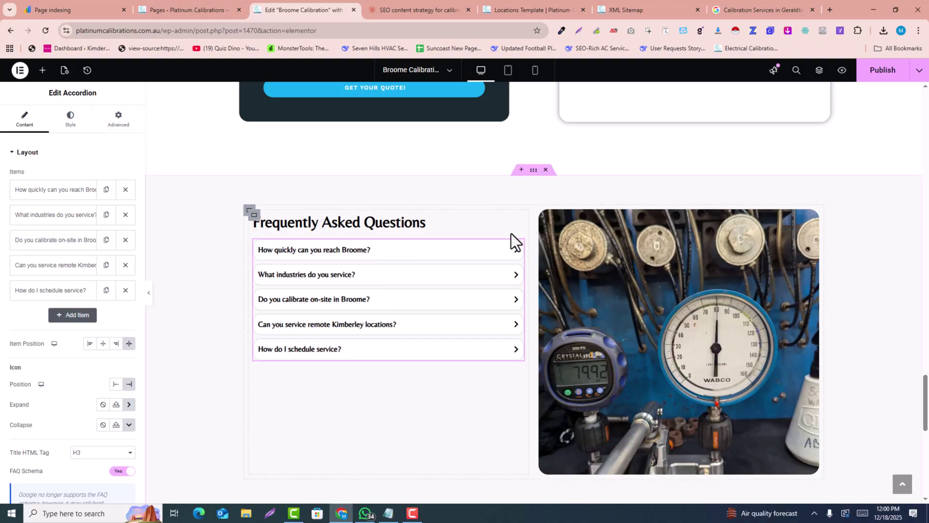
- Open the Yoast SEO section of the Broome page's settings
scroll(532, 250, "up", 4)
scroll(585, 254, "up", 20)
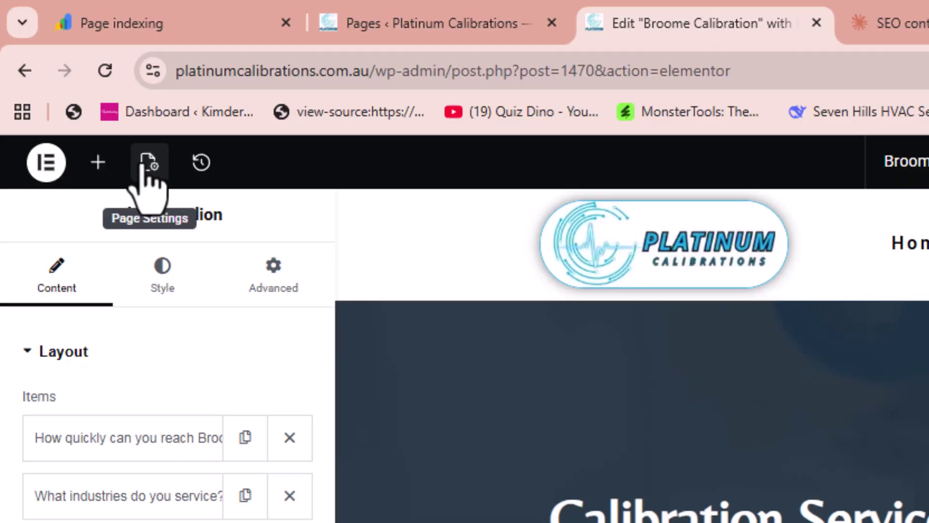
left_click(145, 163)
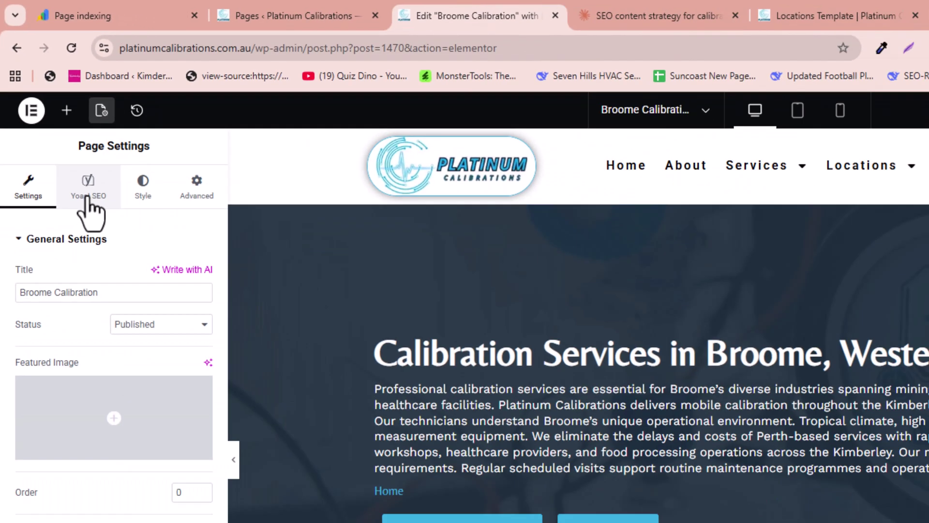
left_click(128, 290)
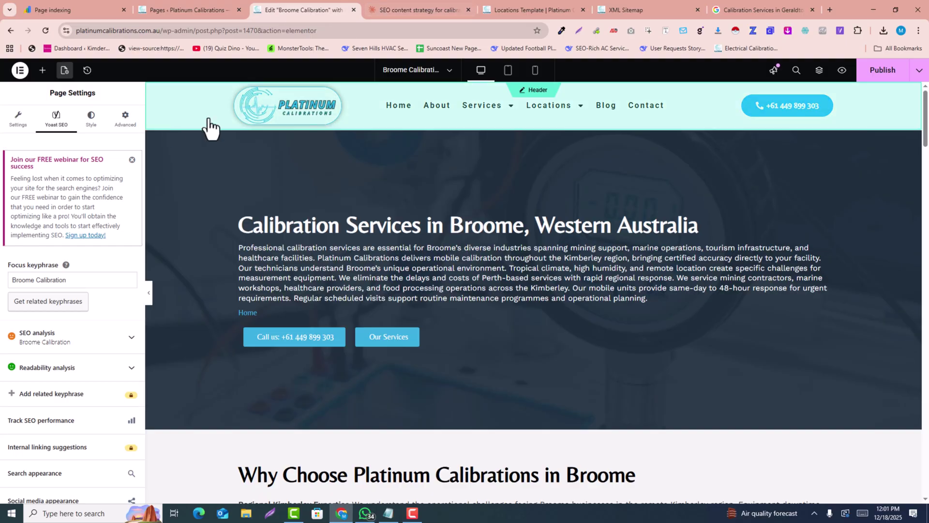
- Set the SEO title in the search appearance to "Calibration Services Broome | Mobile Kimberley | Calibrations", based on Claude's meta title
left_click(418, 10)
scroll(494, 257, "up", 3)
scroll(493, 257, "down", 3)
scroll(493, 257, "down", 5)
scroll(493, 258, "up", 1)
left_click_drag(306, 270, 593, 273)
key("ctrl+c")
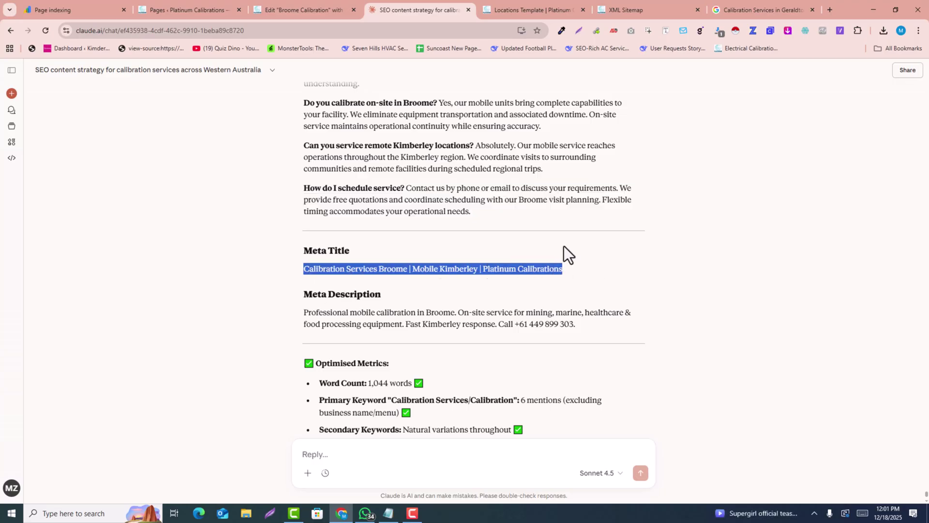
left_click(309, 10)
scroll(73, 314, "down", 2)
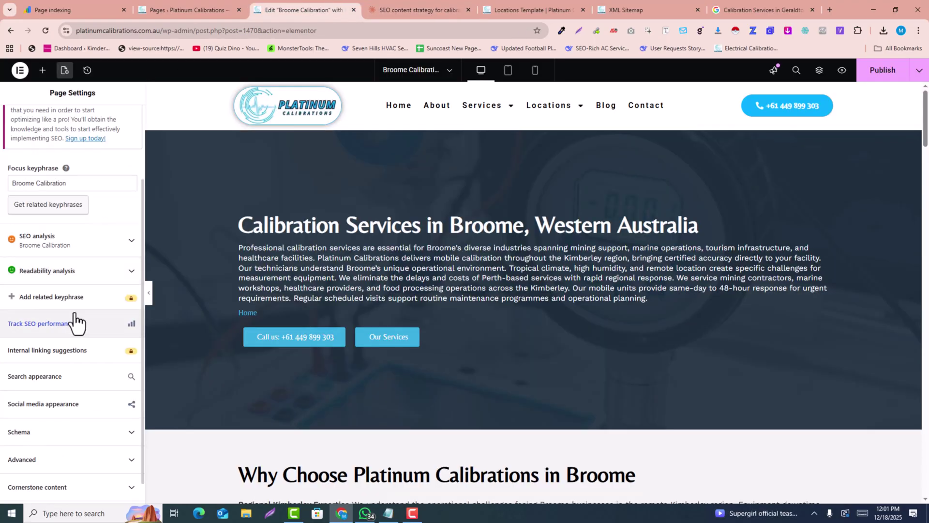
left_click(48, 376)
triple_click(372, 297)
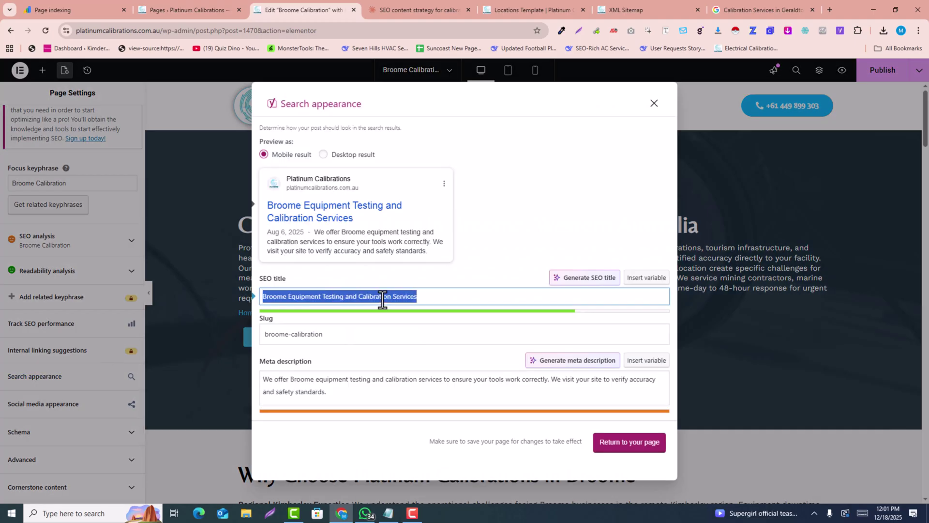
key("ctrl+v")
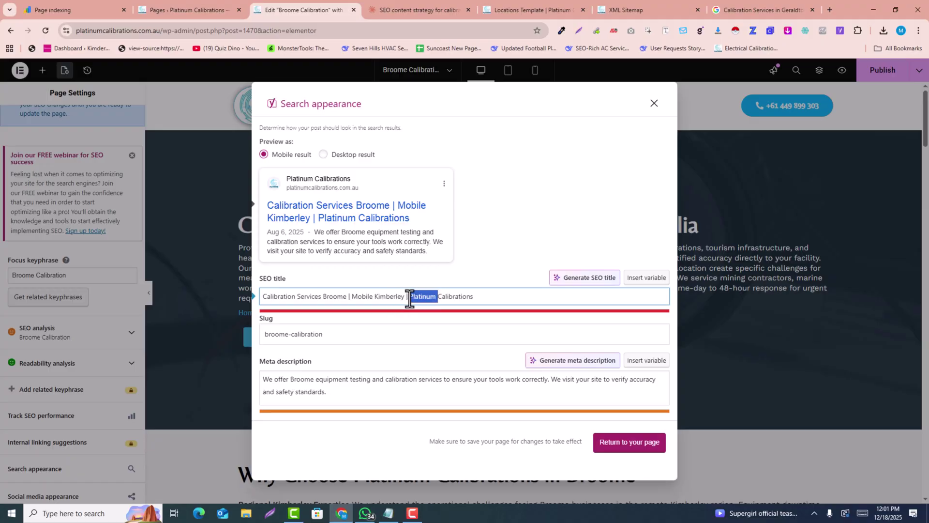
key("BackSpace")
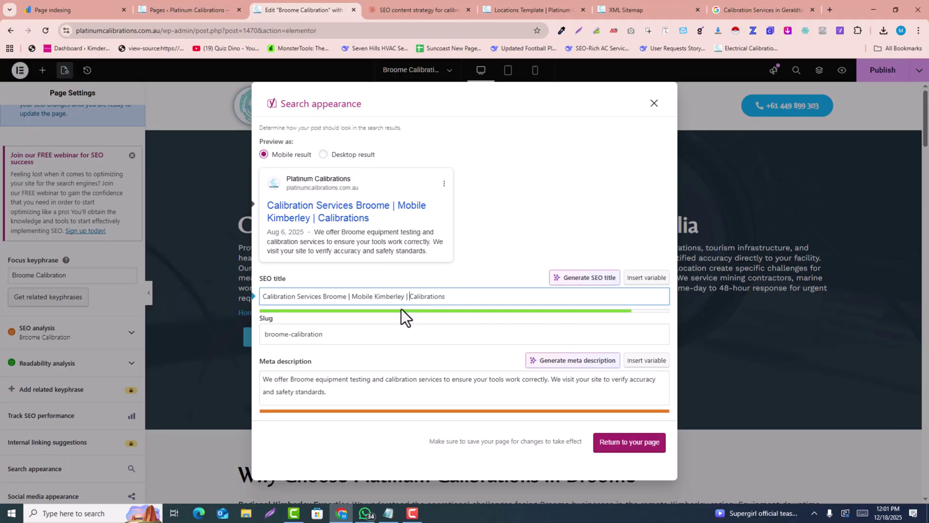
- Replace the meta description with Claude's text beginning "Professional mobile calibration in Broome" and ending with the business phone number
left_click(378, 2)
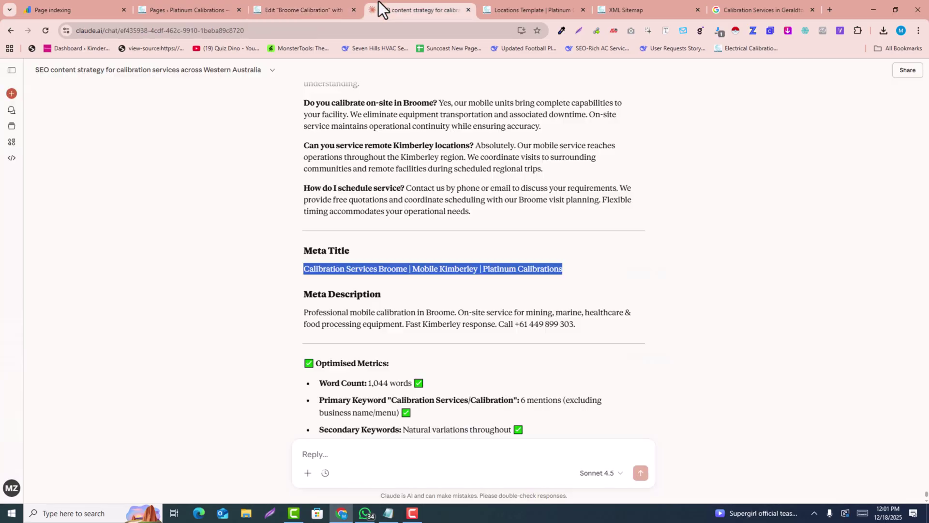
left_click_drag(302, 314, 571, 325)
key("ctrl+c")
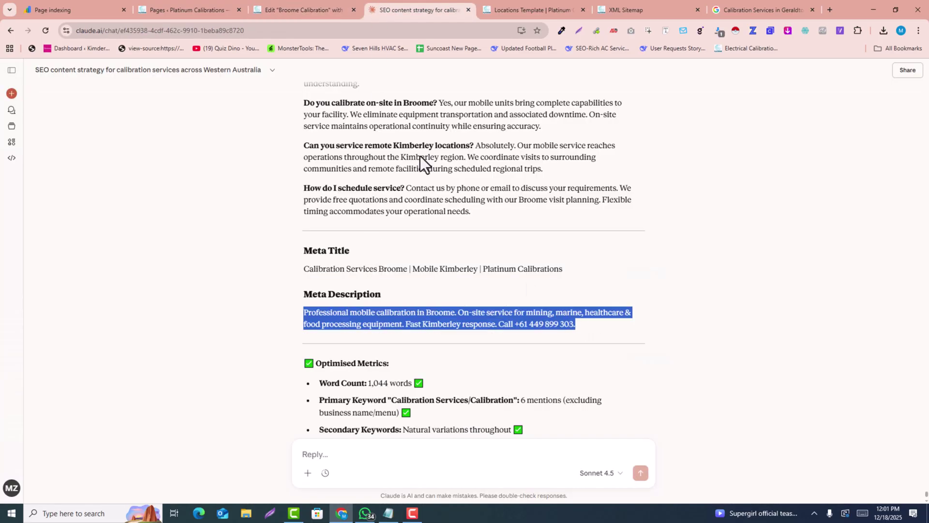
left_click(300, 10)
triple_click(441, 385)
key("ctrl+v")
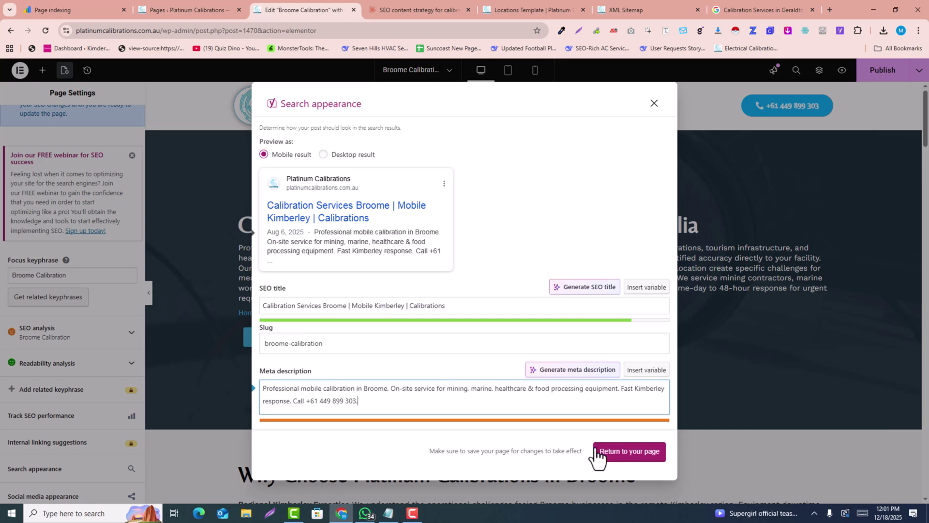
- Close the search appearance settings and shorten the Broome page's focus keyphrase to "Broome"
left_click(629, 451)
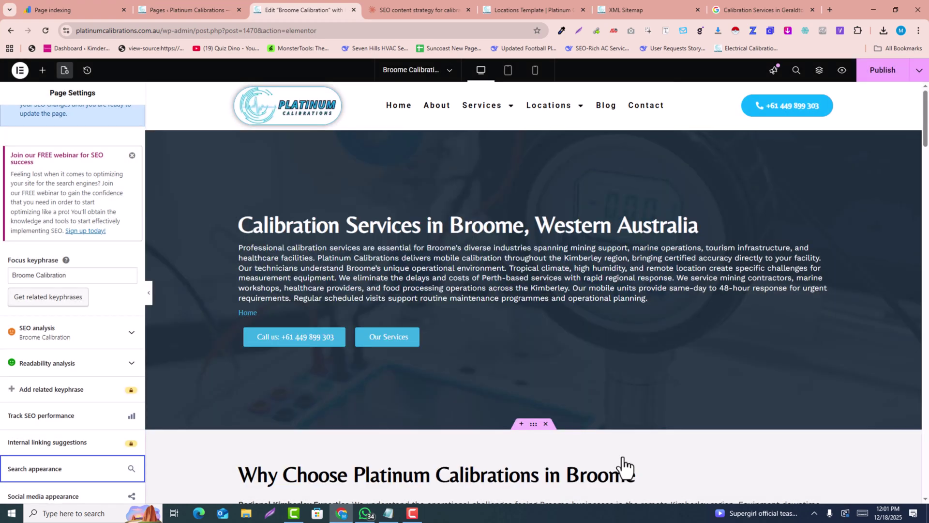
left_click(130, 279)
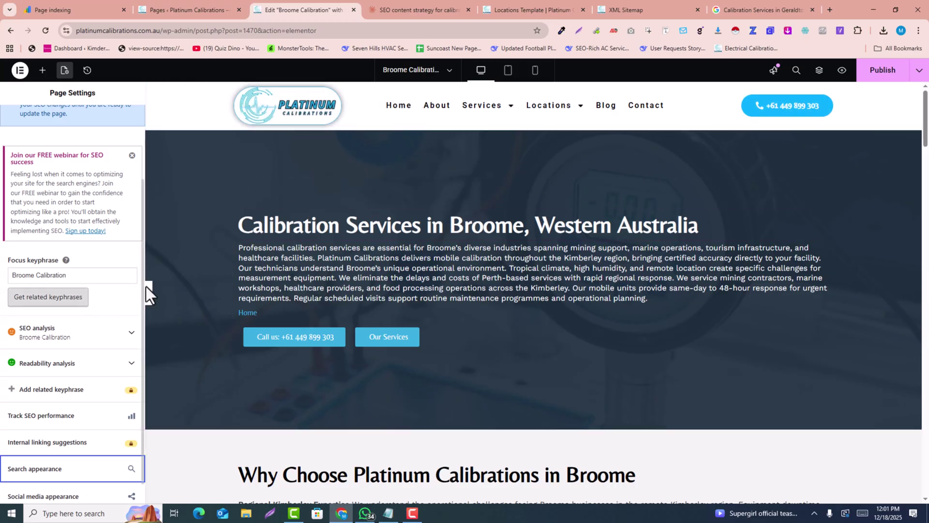
key("BackSpace")
key("BackSpace")
key("BackSpace")
key("BackSpace")
key("BackSpace")
key("BackSpace")
key("BackSpace")
key("BackSpace")
key("BackSpace")
key("BackSpace")
key("BackSpace")
key("BackSpace")
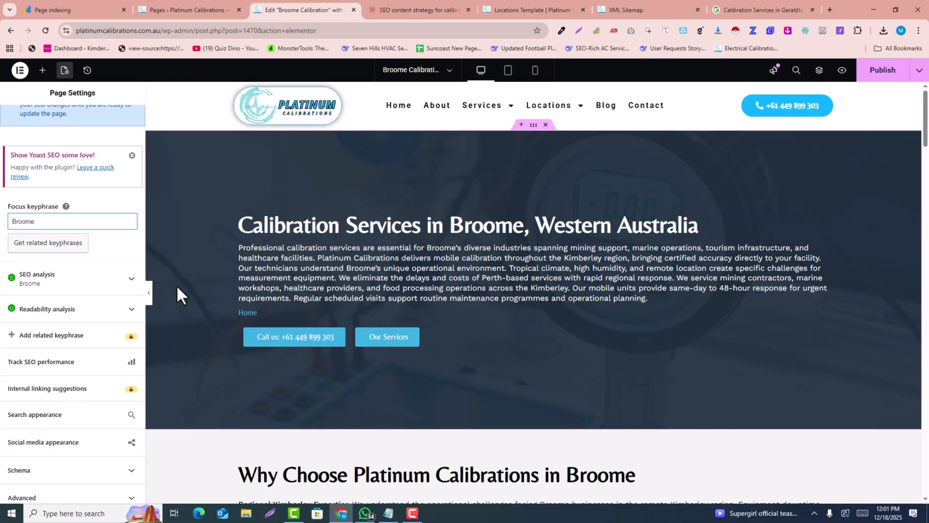
- Check the SEO analysis, expand the readability analysis and review its results alongside the Broome page content
left_click(32, 279)
left_click(28, 287)
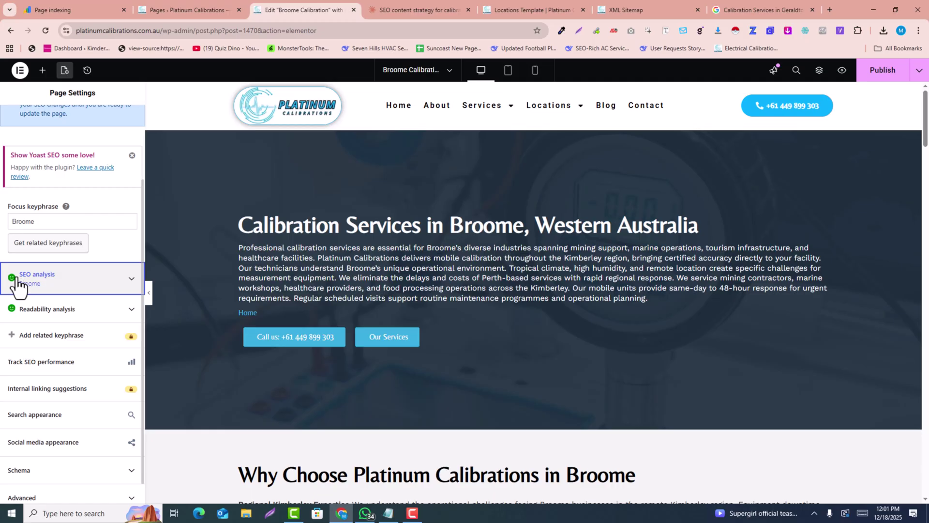
left_click(24, 312)
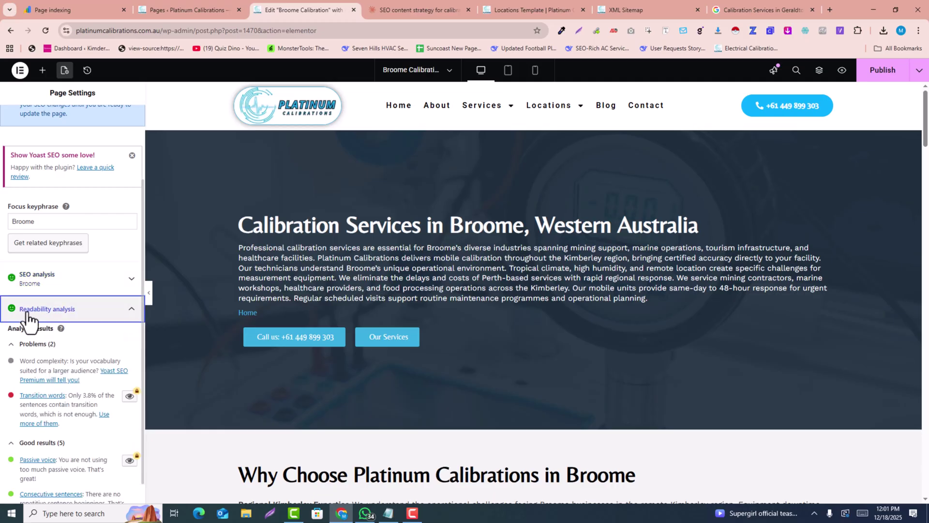
scroll(287, 202, "down", 4)
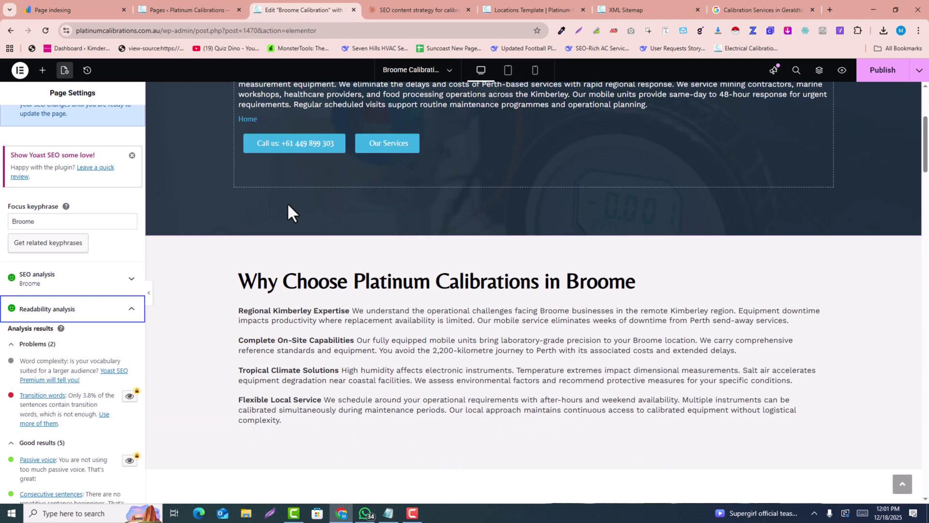
scroll(21, 364, "down", 7)
scroll(37, 363, "up", 3)
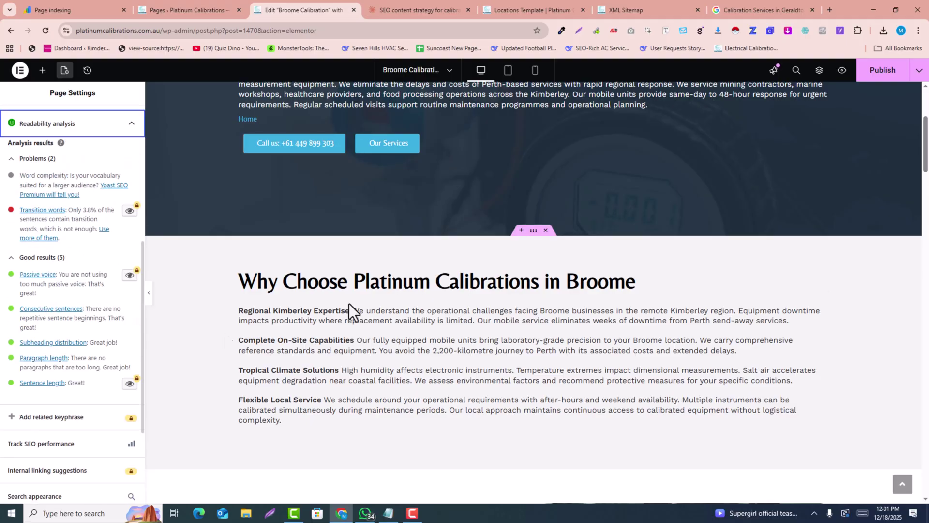
scroll(666, 231, "up", 4)
- Publish the Broome page and open its preview in a new browser tab
left_click(872, 73)
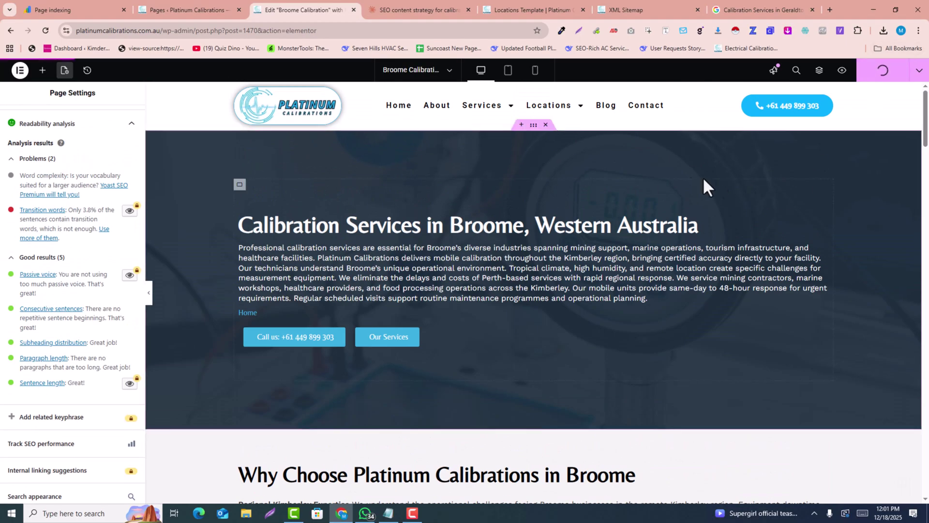
left_click(842, 76)
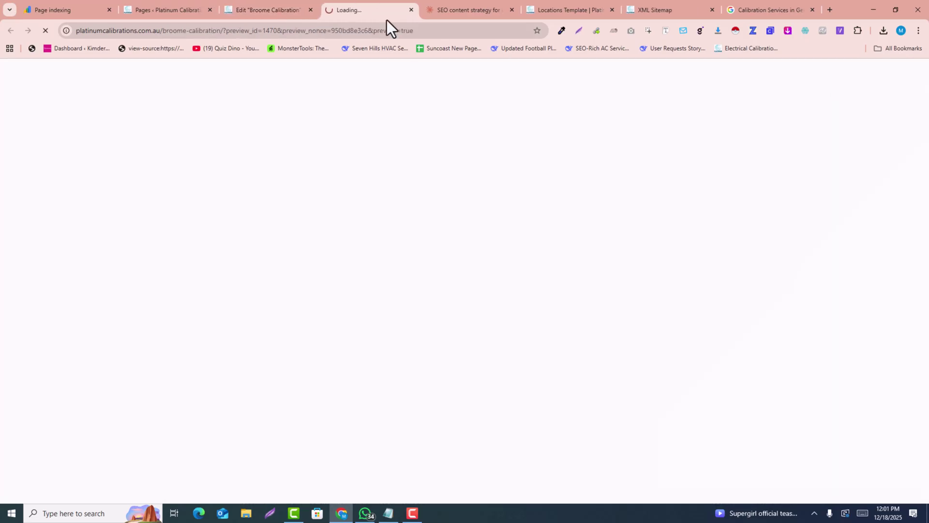
left_click(265, 7)
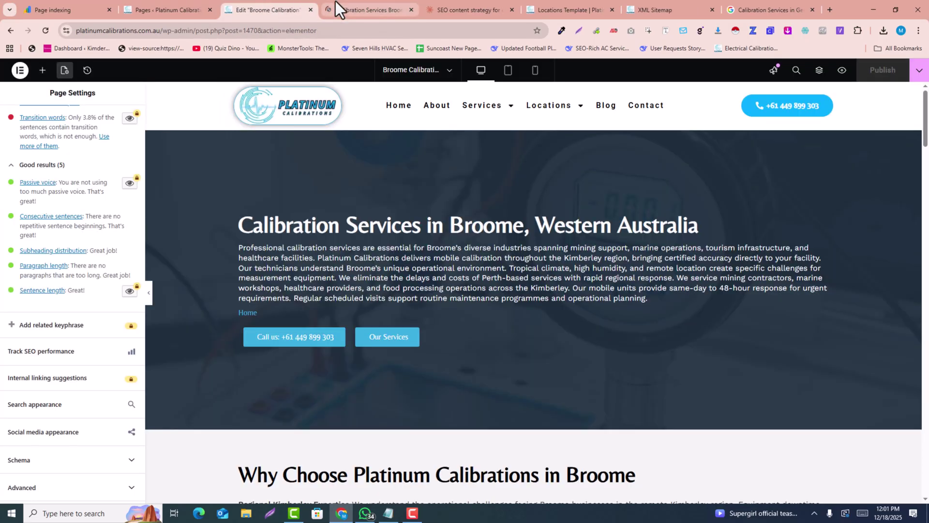
- Examine the Broome page preview from the hero section down to "Our Calibration Services in Broome"
left_click(335, 6)
scroll(194, 255, "down", 1)
scroll(237, 263, "down", 12)
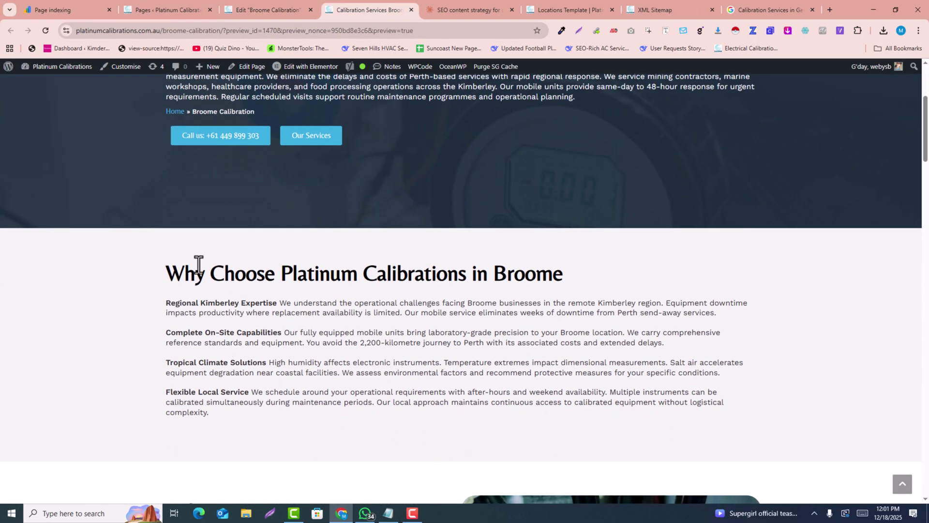
scroll(236, 263, "down", 4)
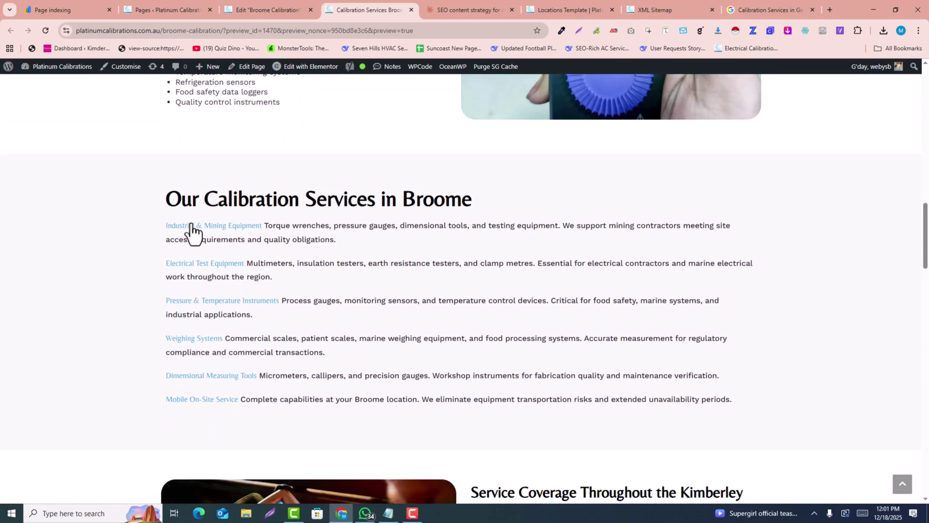
- Follow the "Electrical Test Equipment" link from the Broome preview and look through the electrical calibration page
left_click(199, 264)
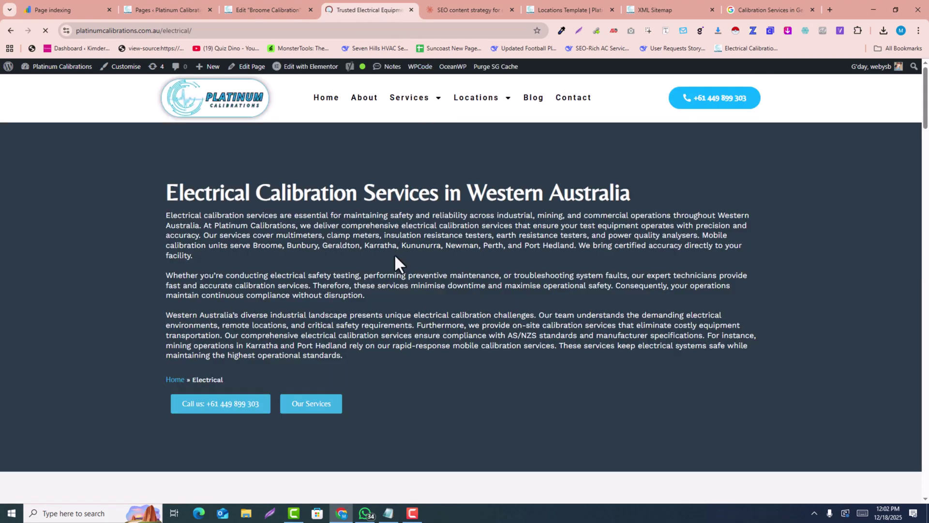
scroll(394, 252, "down", 5)
scroll(394, 256, "down", 20)
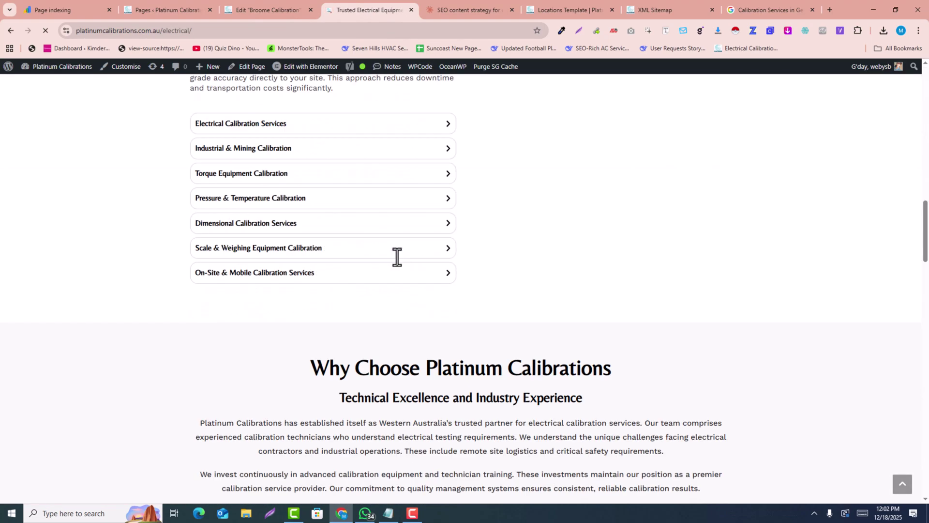
left_click_drag(925, 262, 925, 92)
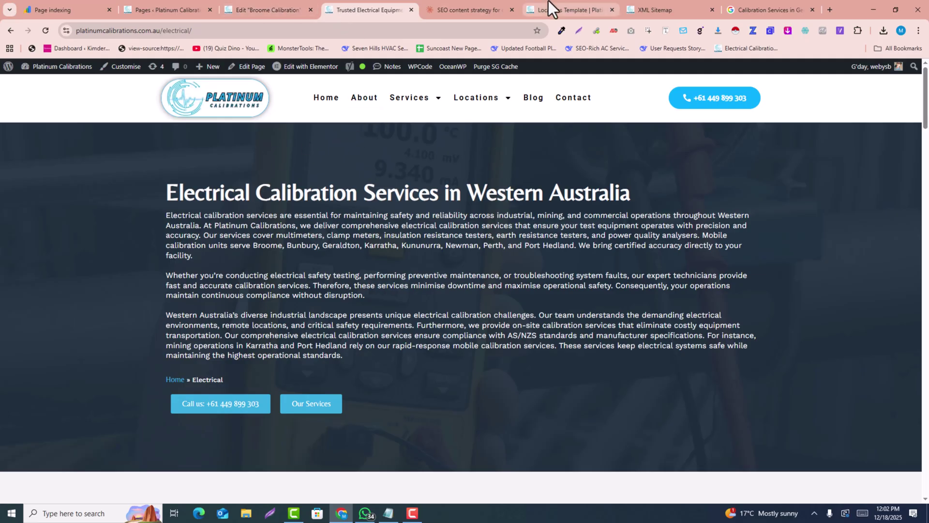
- Switch to the Google results for "Calibration Services in Geraldton" and examine the Places and Platinum Calibrations listings
left_click(761, 1)
scroll(429, 184, "down", 5)
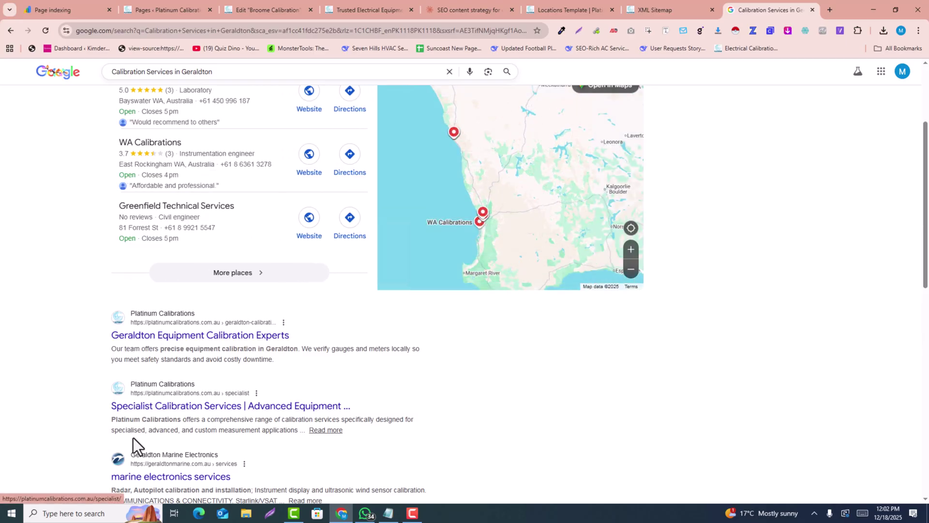
scroll(605, 419, "up", 3)
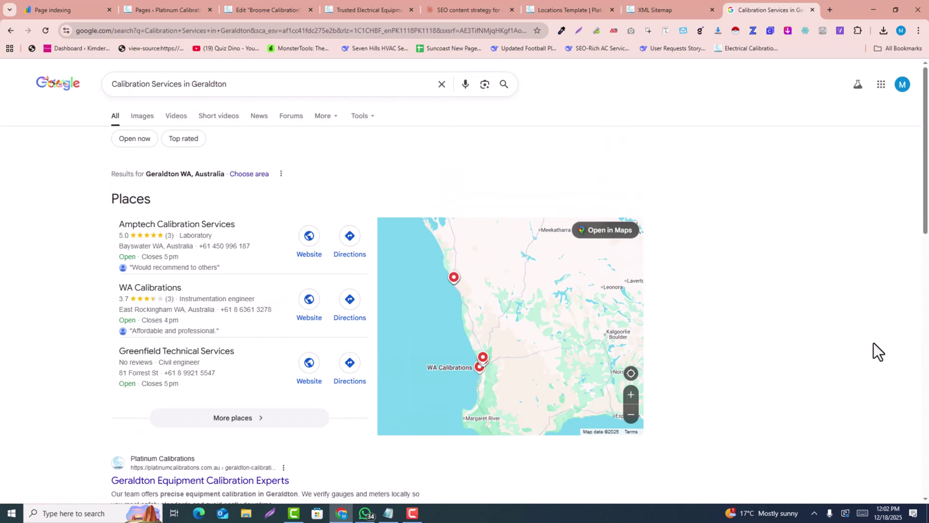
left_click(457, 1)
left_click(759, 1)
scroll(772, 346, "down", 2)
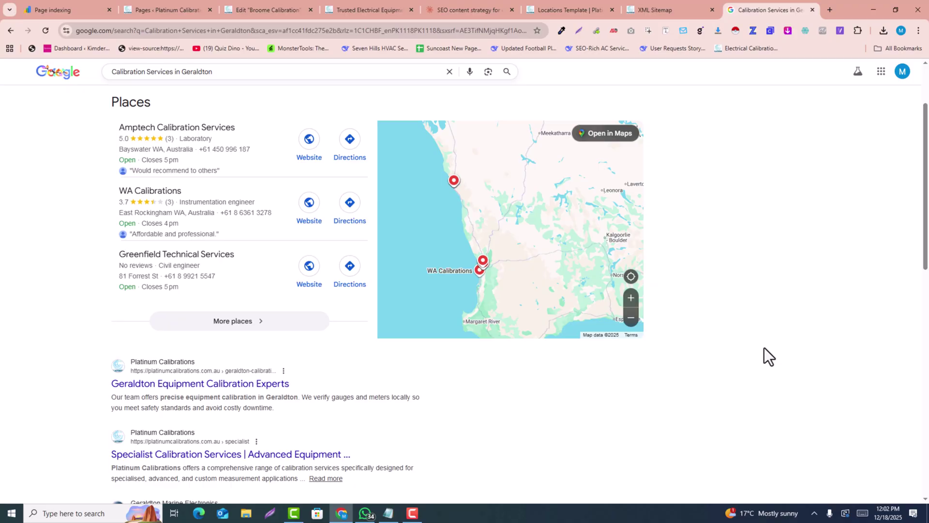
scroll(768, 301, "up", 2)
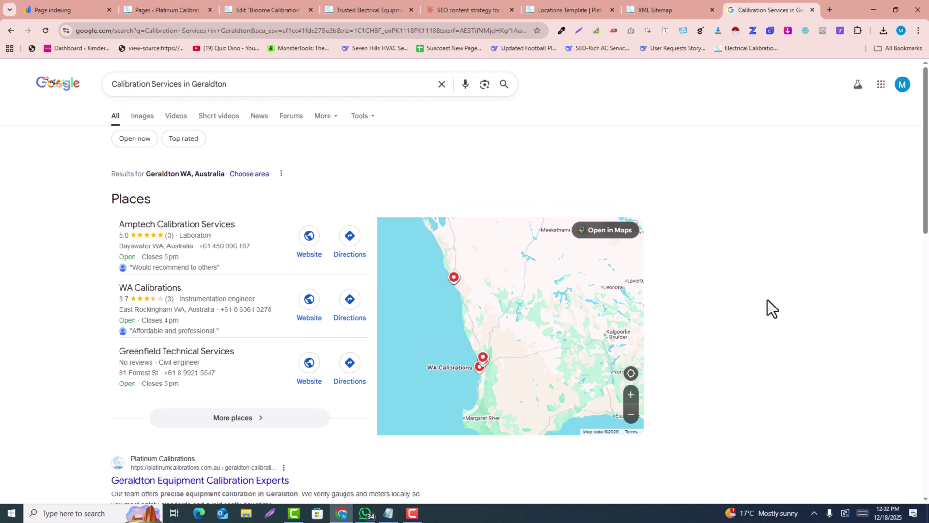
- Switch to the Claude chat and review the Broome page text from the meta description up to the introduction
left_click(456, 2)
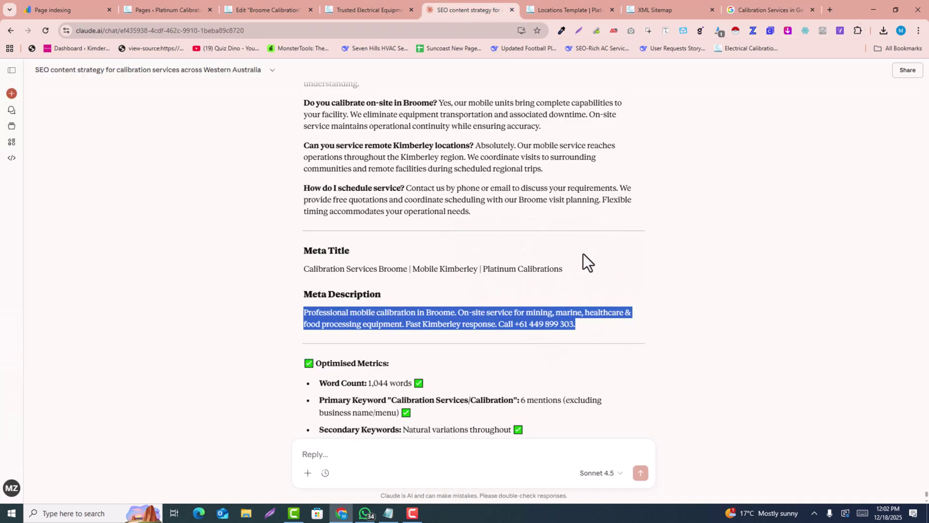
scroll(583, 253, "up", 6)
scroll(583, 254, "up", 14)
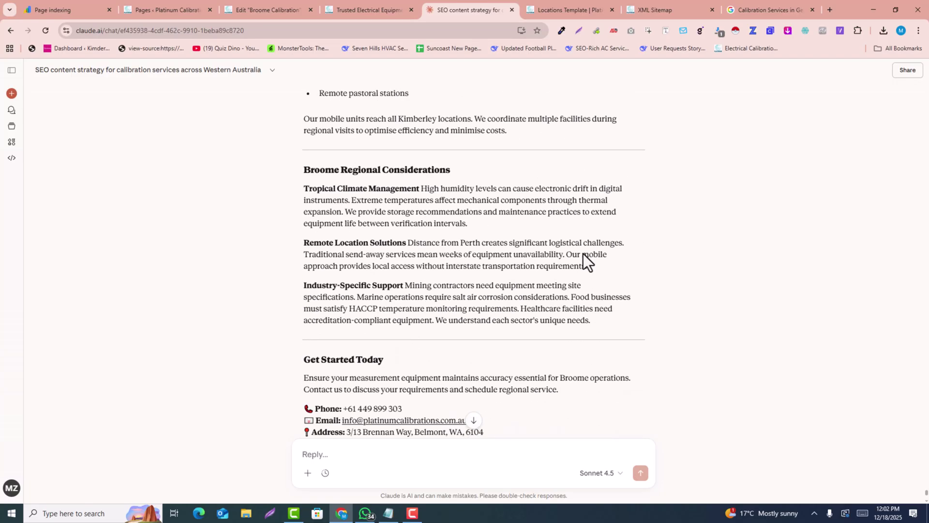
scroll(583, 253, "up", 13)
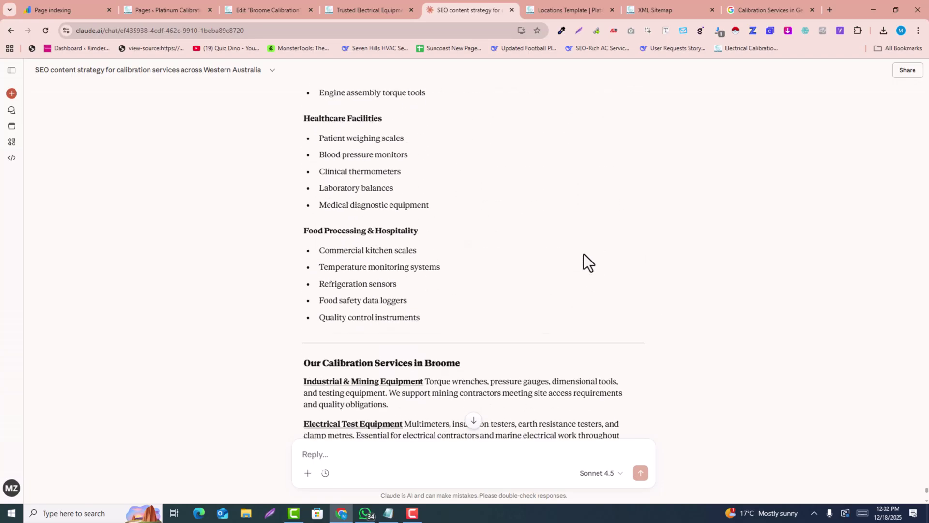
scroll(584, 254, "up", 8)
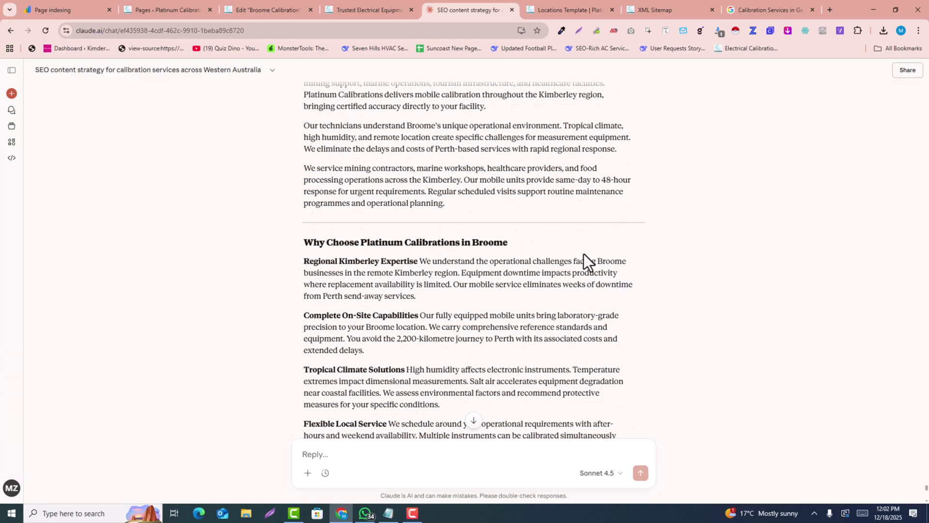
scroll(585, 253, "down", 6)
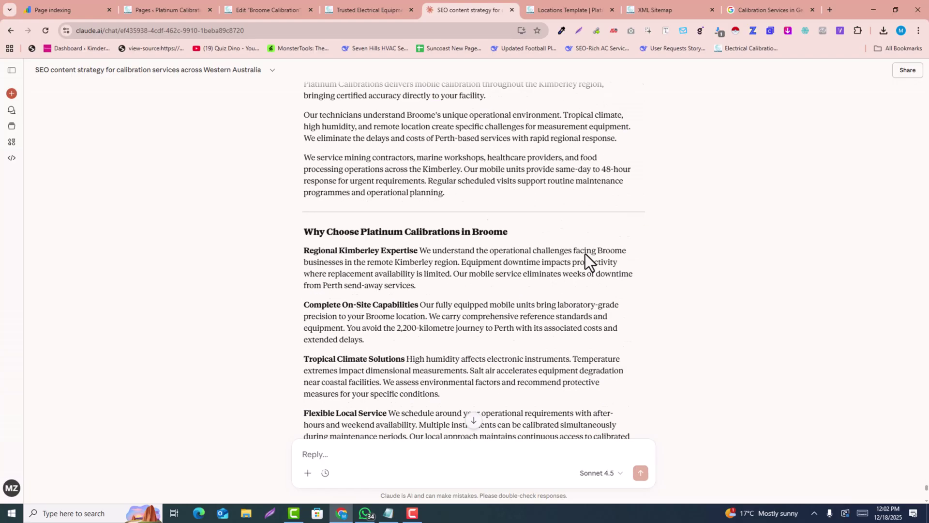
- Check the Locations Template page, and look through the electrical calibration page down to the "Why Choose Platinum Calibrations" section
left_click(554, 2)
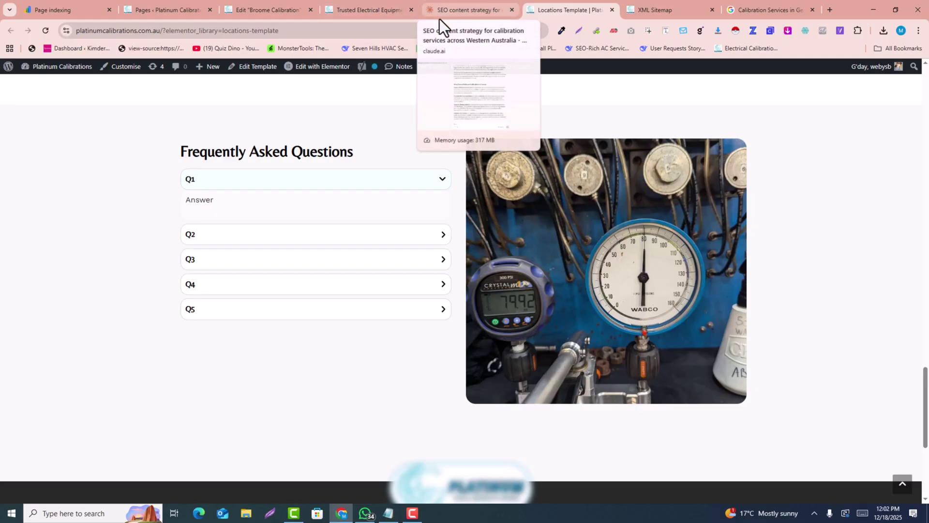
left_click(364, 1)
scroll(922, 240, "down", 4)
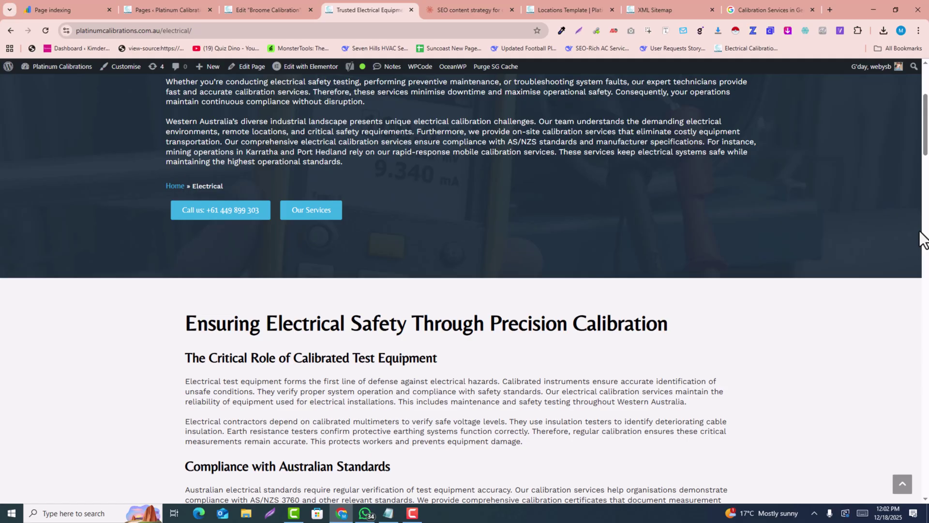
scroll(922, 240, "down", 10)
scroll(923, 239, "down", 3)
scroll(923, 240, "down", 2)
scroll(924, 240, "down", 1)
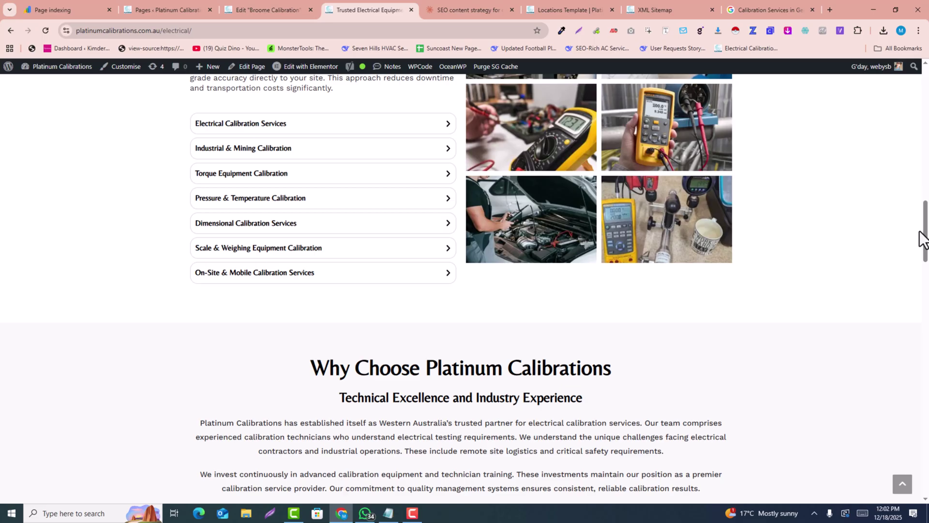